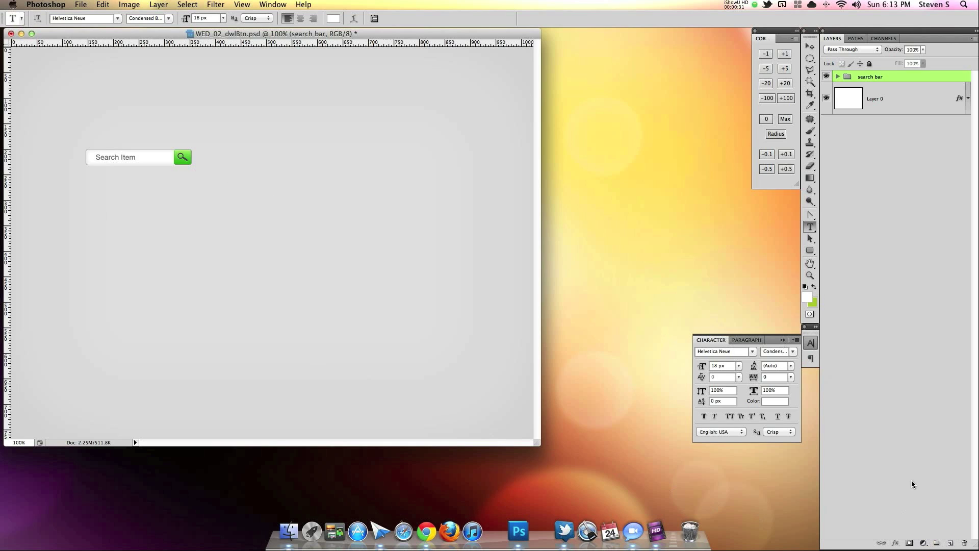
- Create a new empty Layer 1 above the search bar group in the Layers panel
click(951, 543)
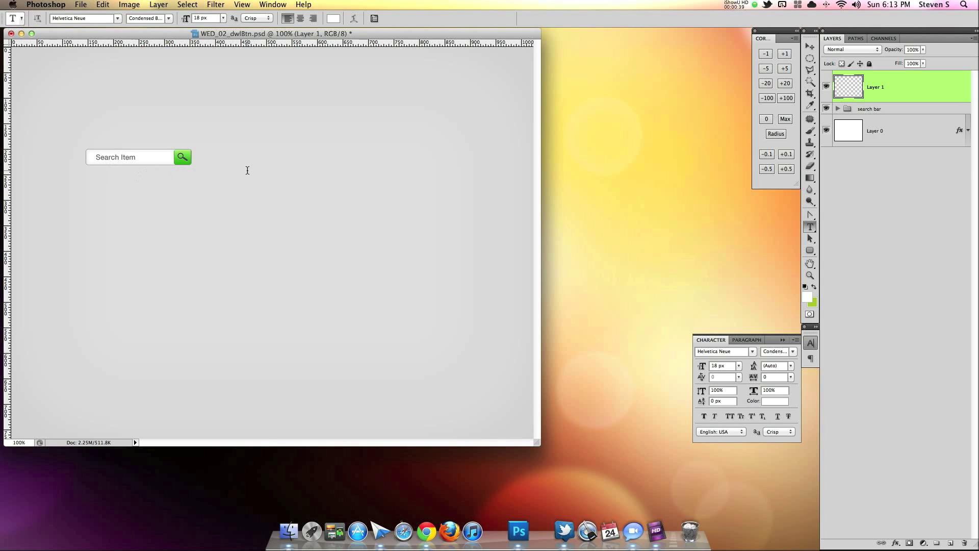
- Type 'Download Now' in a text box right of the search bar, Helvetica Neue Condensed 18 px
drag(247, 170, 374, 195)
text(Downl)
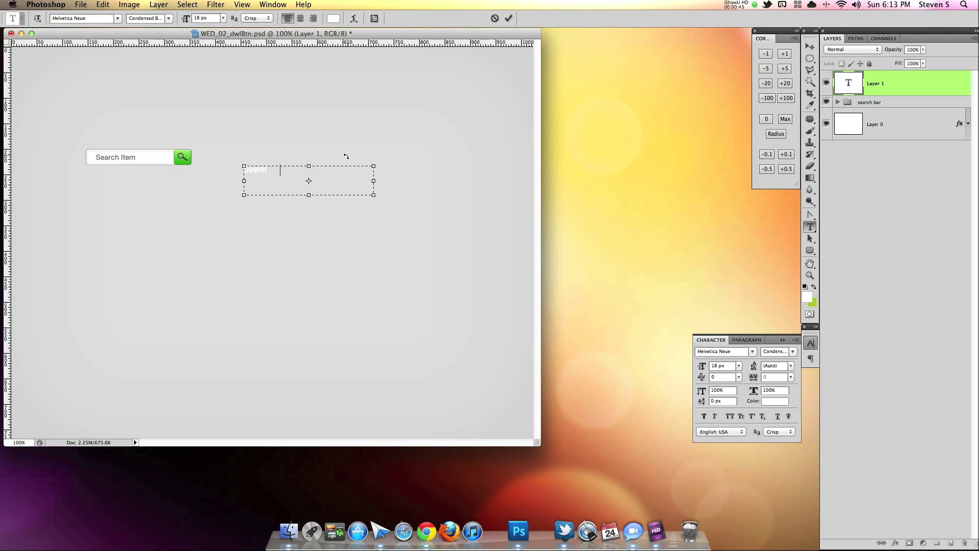
text(oad Now)
click(204, 18)
click(508, 18)
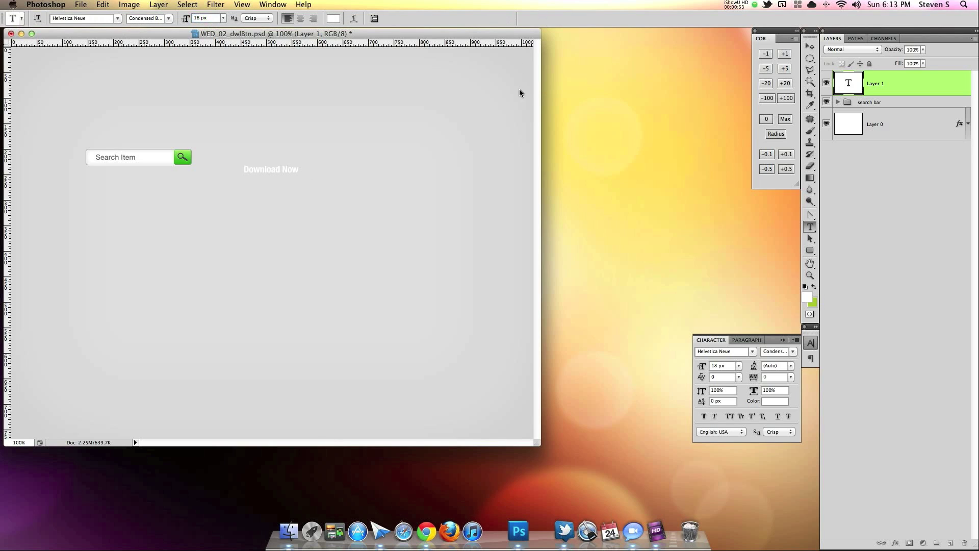
- Move the Download Now text slightly up and to the right
click(810, 46)
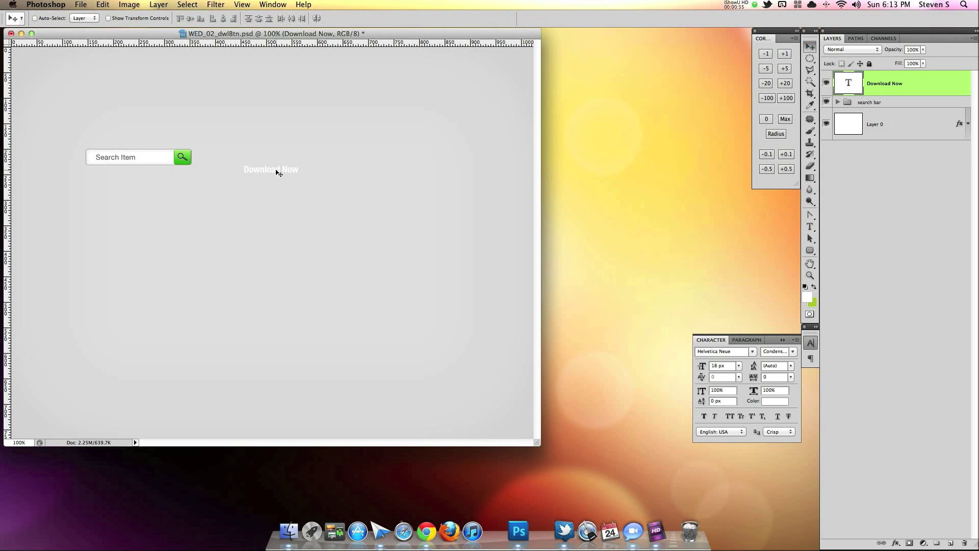
drag(303, 168, 333, 158)
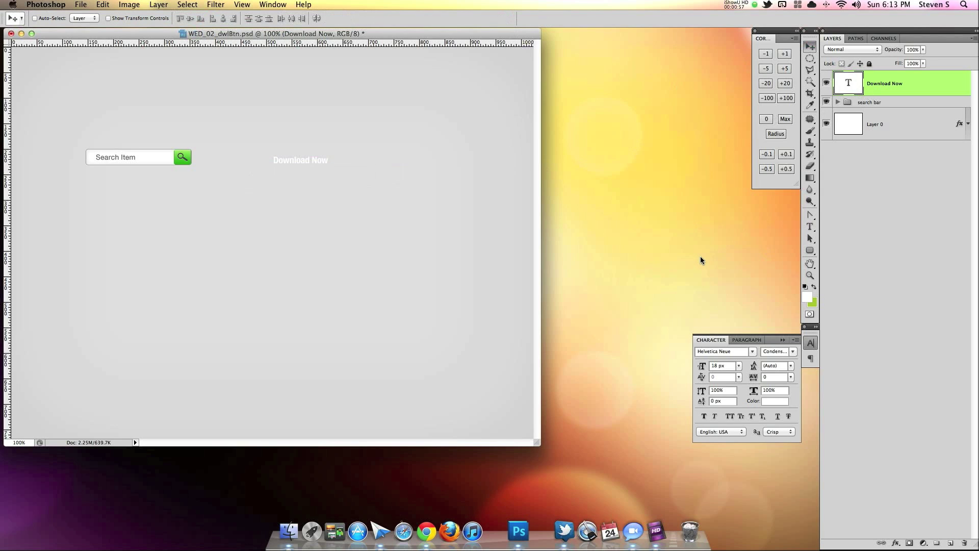
key(super+plus)
- Draw a white rounded rectangle, Shape 1, around the Download Now text on a new layer
scroll(419, 198, up, 2)
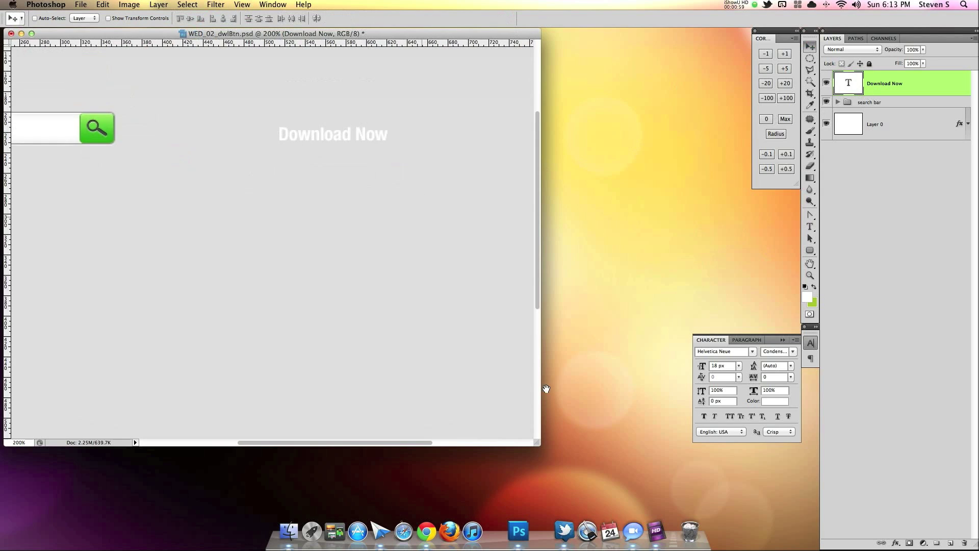
drag(537, 442, 764, 506)
drag(442, 188, 501, 255)
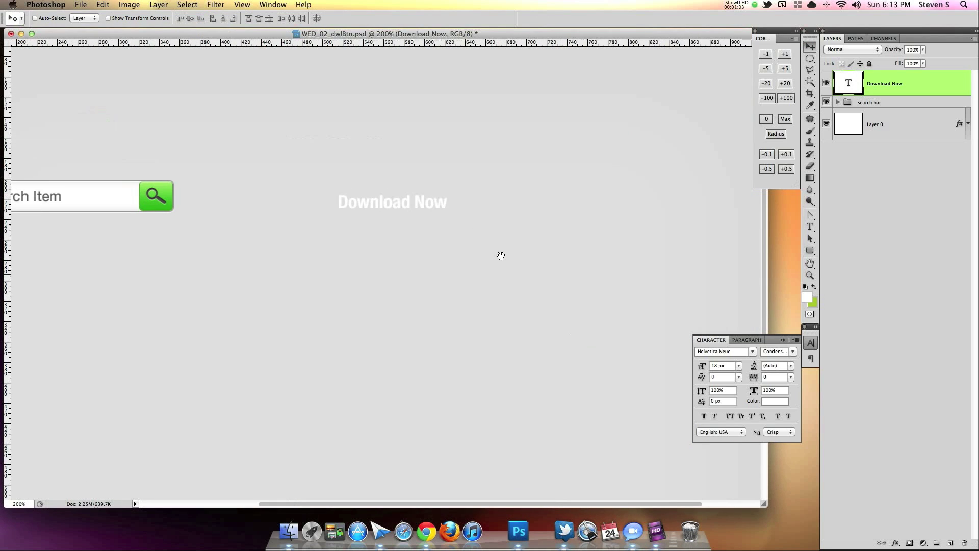
click(811, 251)
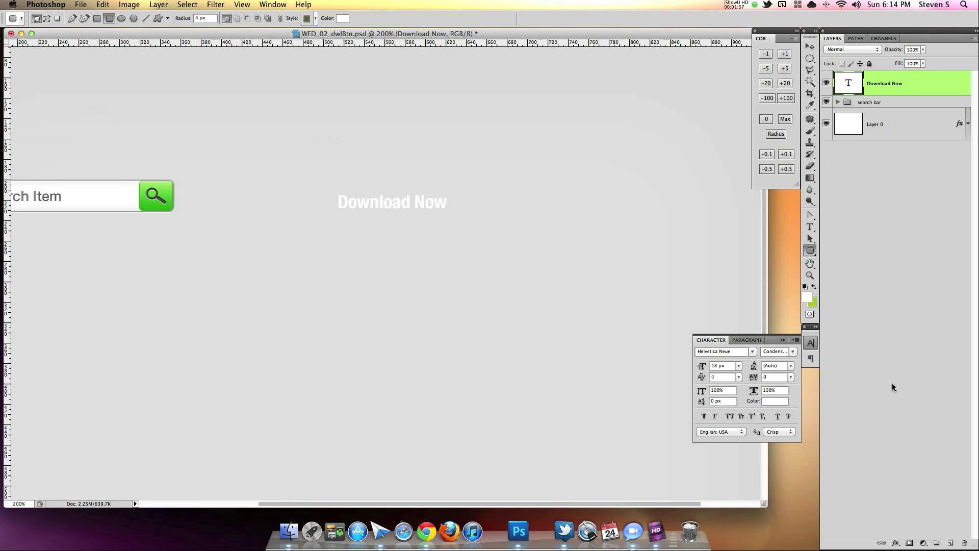
click(950, 543)
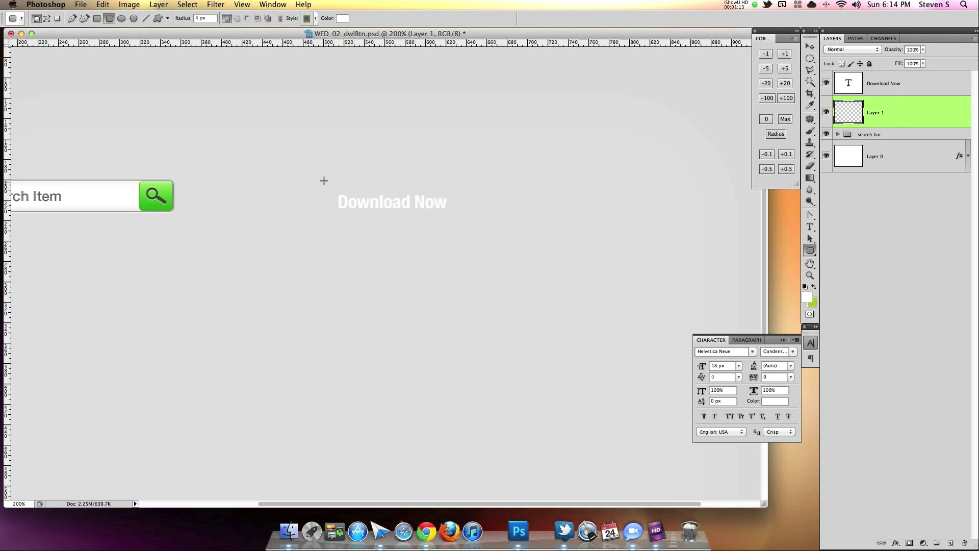
mouse_move(313, 176)
mouse_down()
mouse_move(442, 225)
mouse_move(505, 219)
mouse_up()
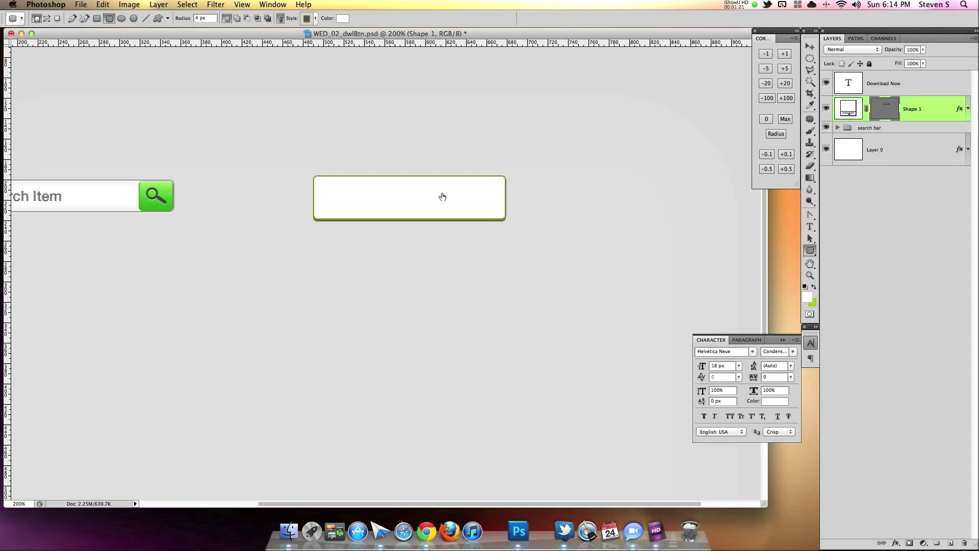
- Check Shape 1's path outline by toggling its visibility, then delete its layer effects
click(826, 109)
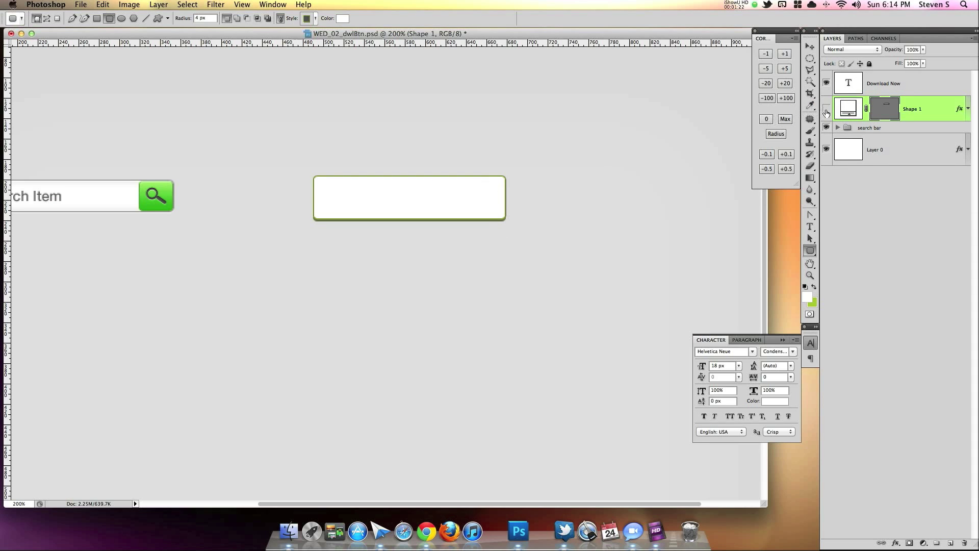
click(884, 109)
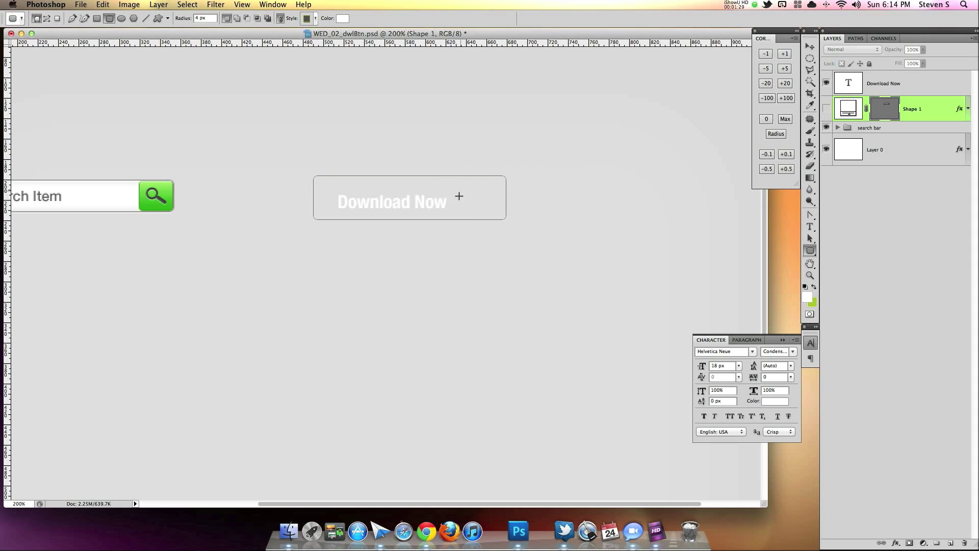
click(827, 109)
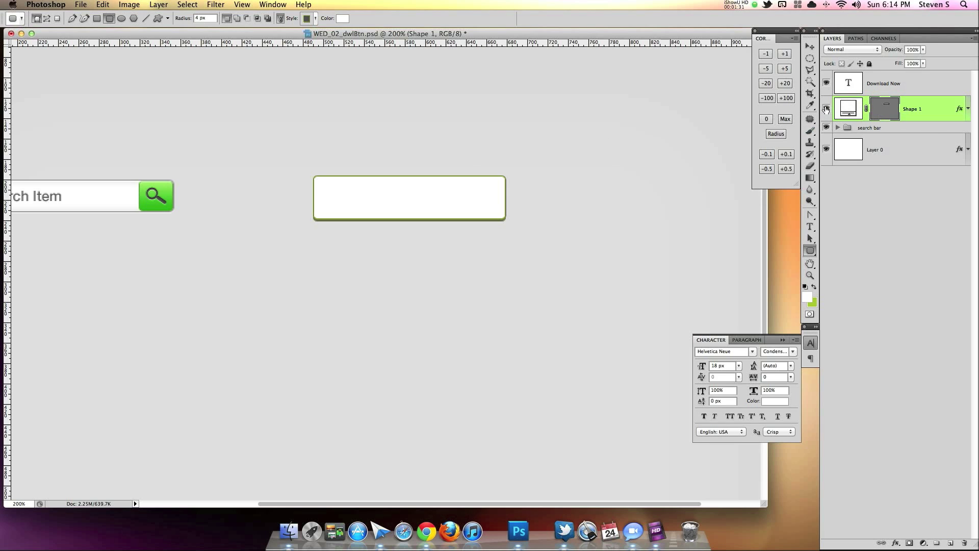
drag(960, 109, 964, 541)
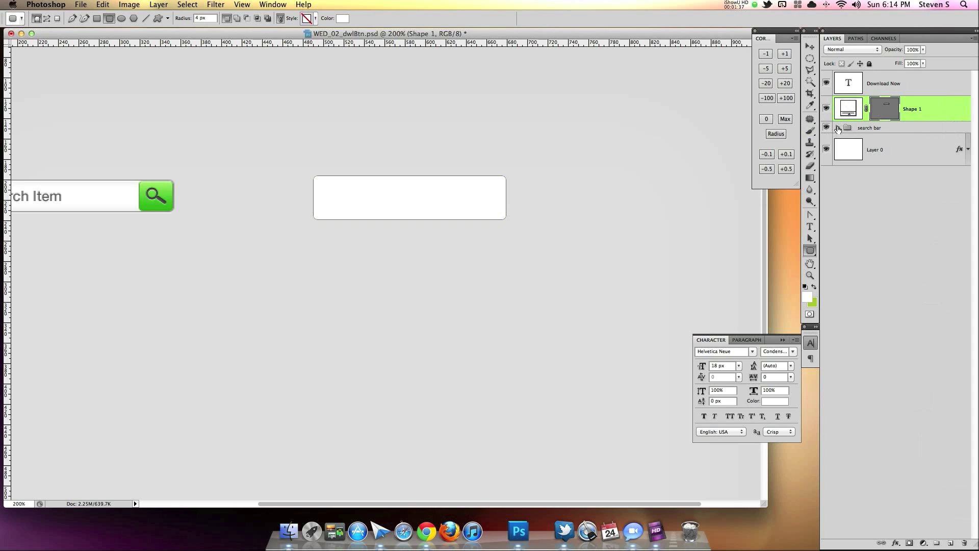
- Fill Shape 1 with green #85cc65, sampled from the sarch btn layer's colour
click(837, 127)
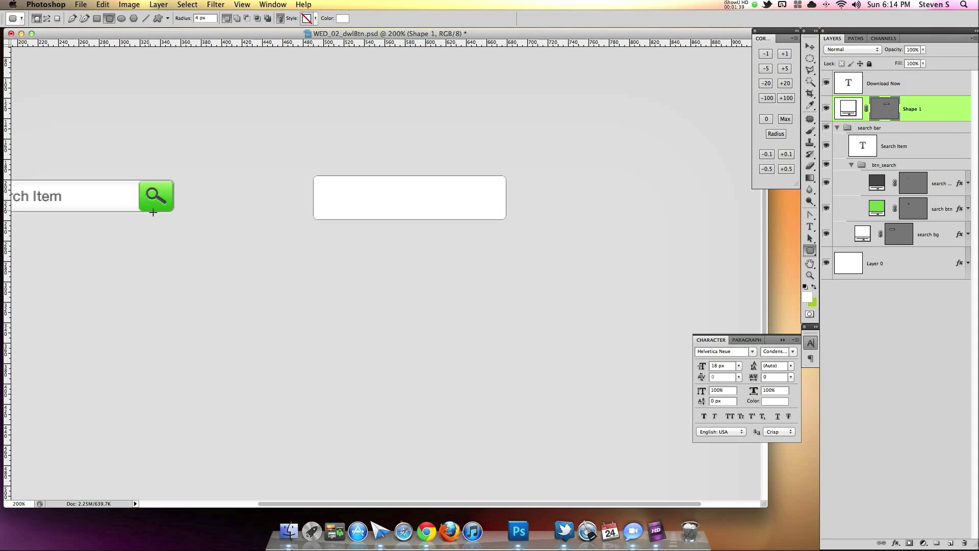
drag(636, 256, 542, 251)
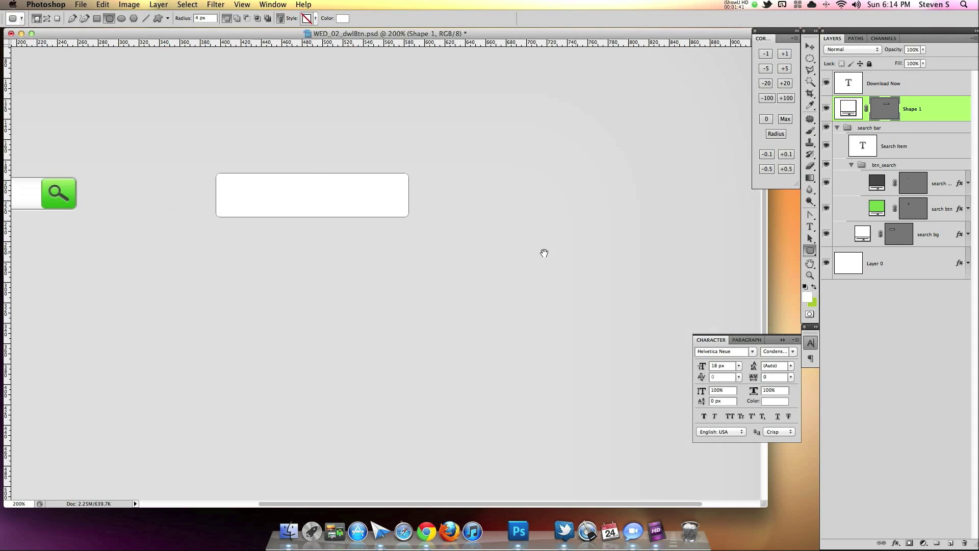
double_click(848, 110)
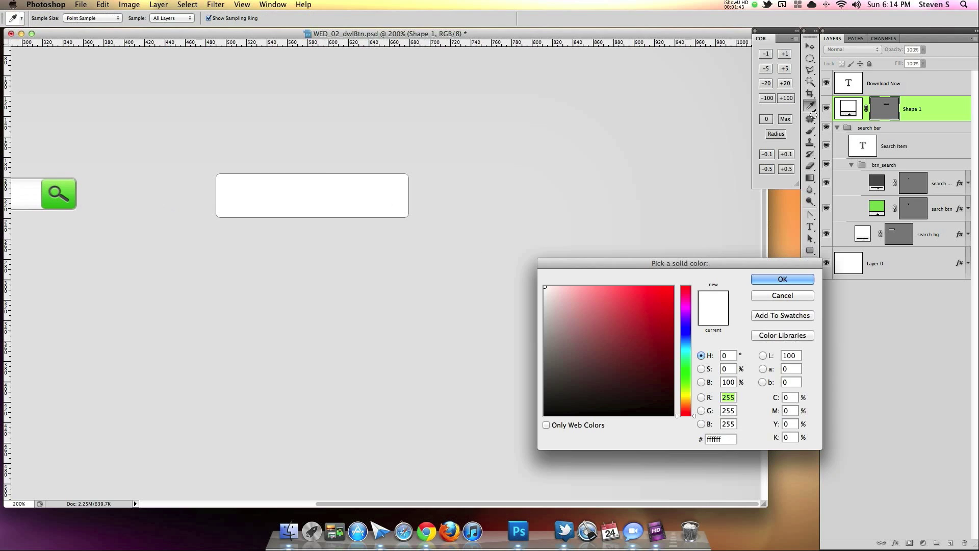
click(531, 166)
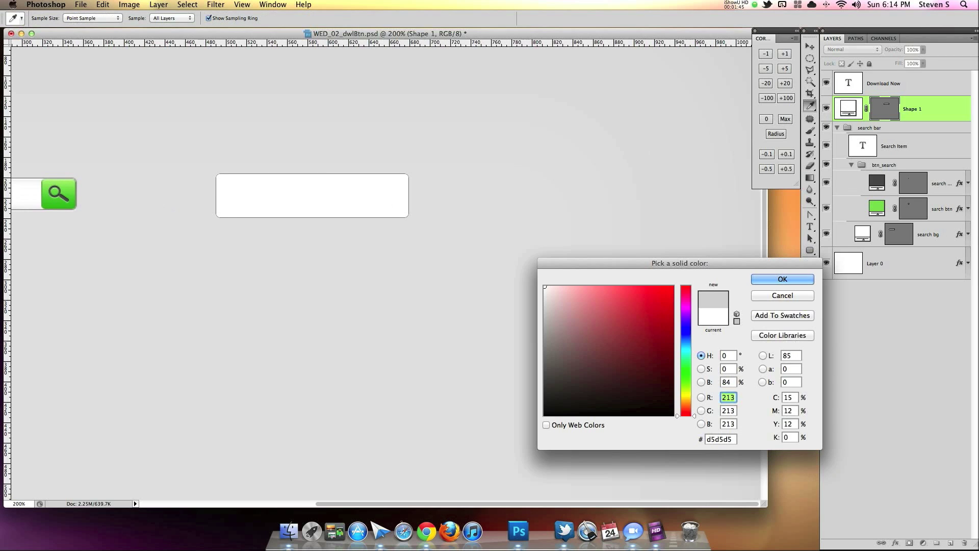
click(878, 208)
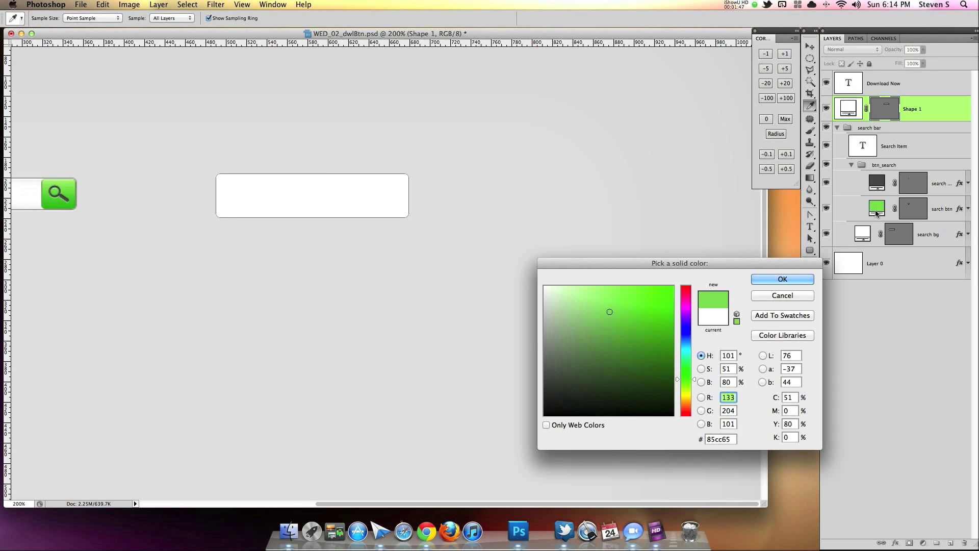
click(782, 278)
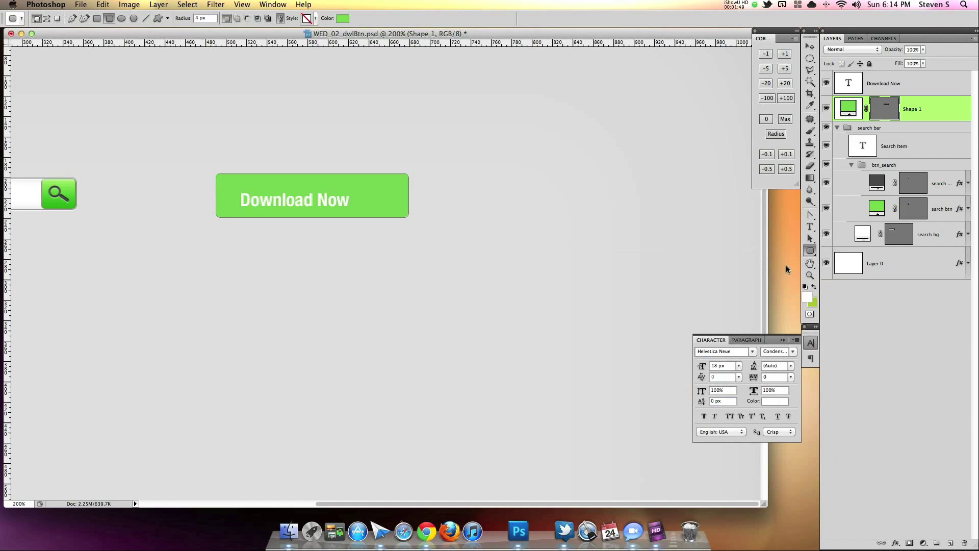
click(918, 209)
click(957, 119)
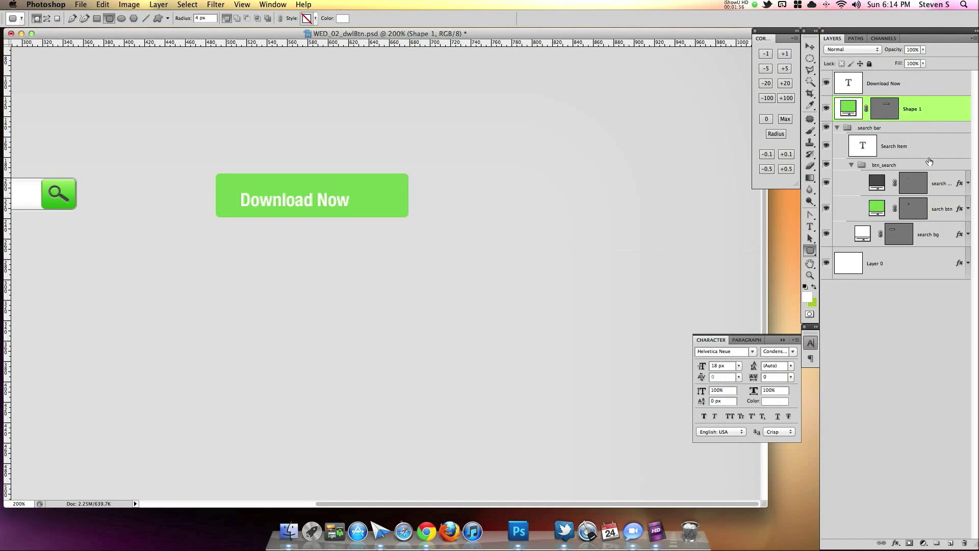
- Duplicate Shape 1 with Cmd+J and turn off the top copy's visibility
double_click(941, 113)
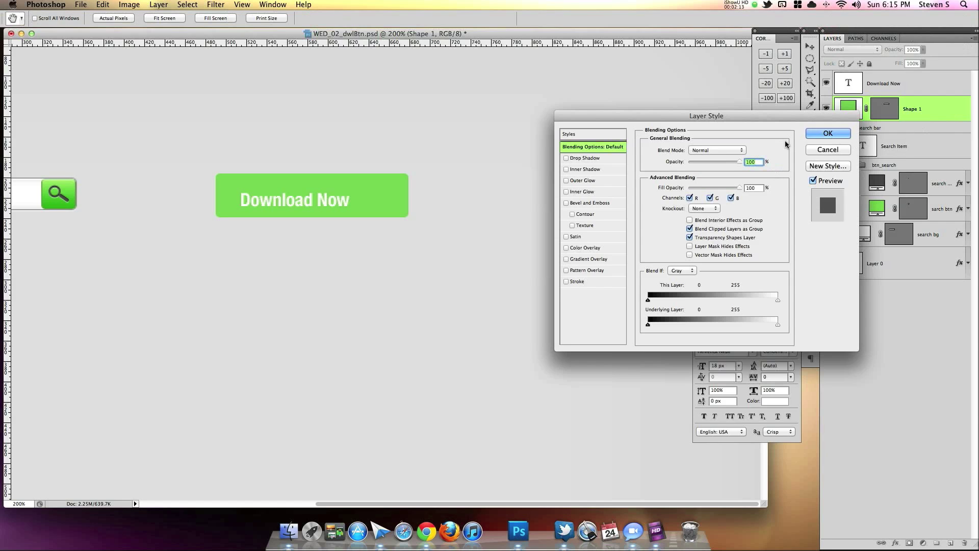
click(831, 153)
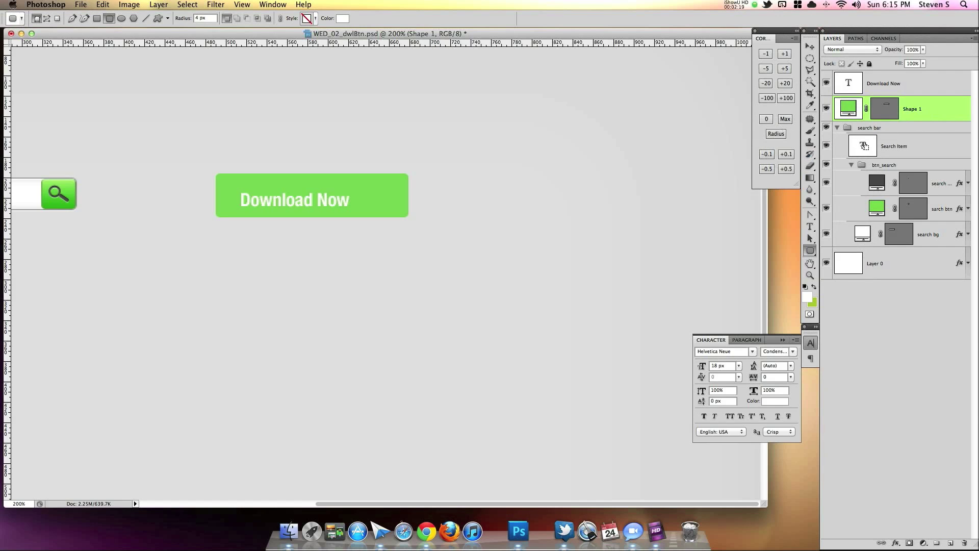
key(super+j)
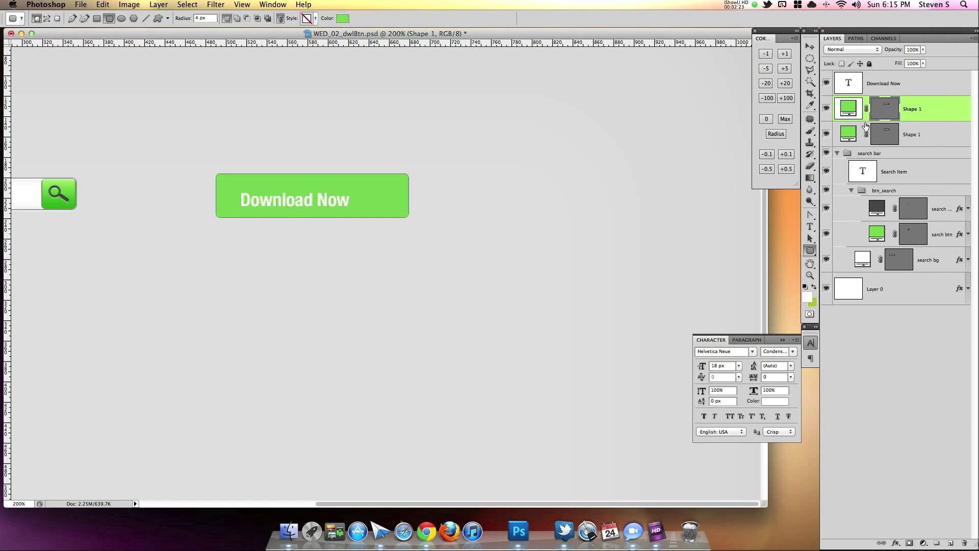
click(826, 109)
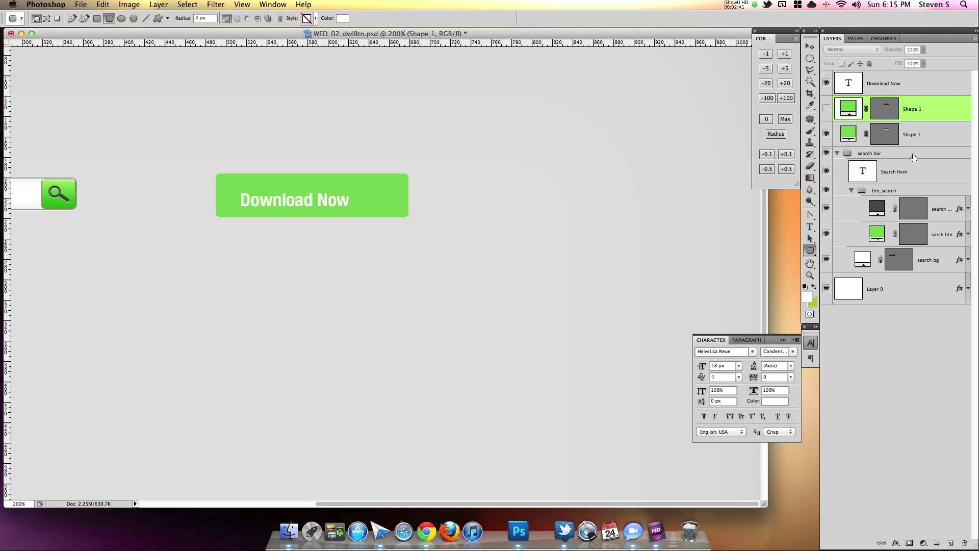
- Give the lower Shape 1 a 1 px outside stroke in dark green #486d37
click(927, 143)
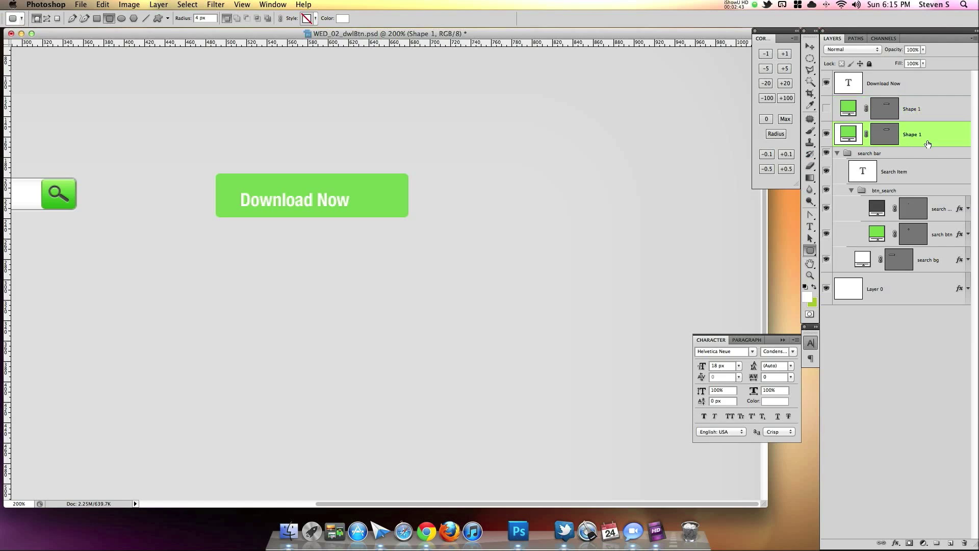
double_click(934, 142)
click(566, 280)
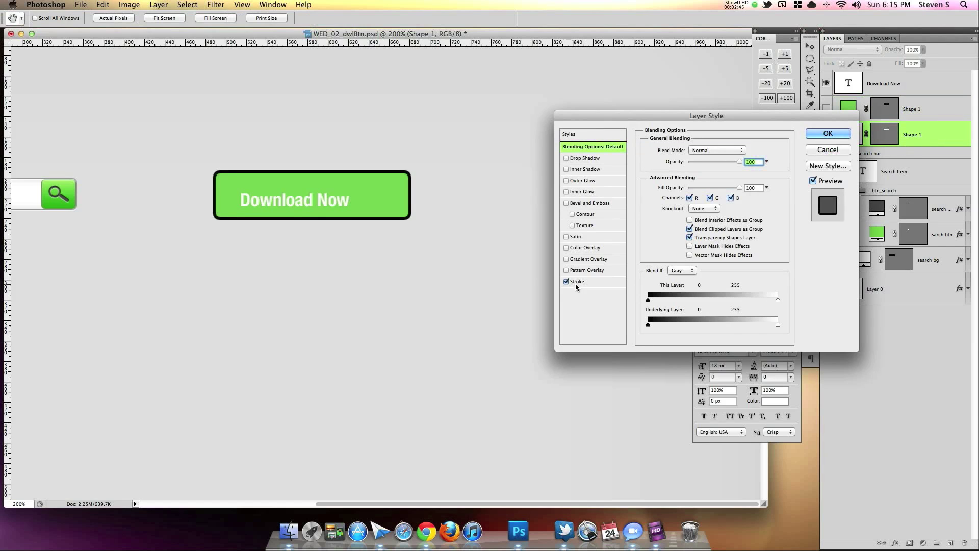
click(578, 282)
text(1)
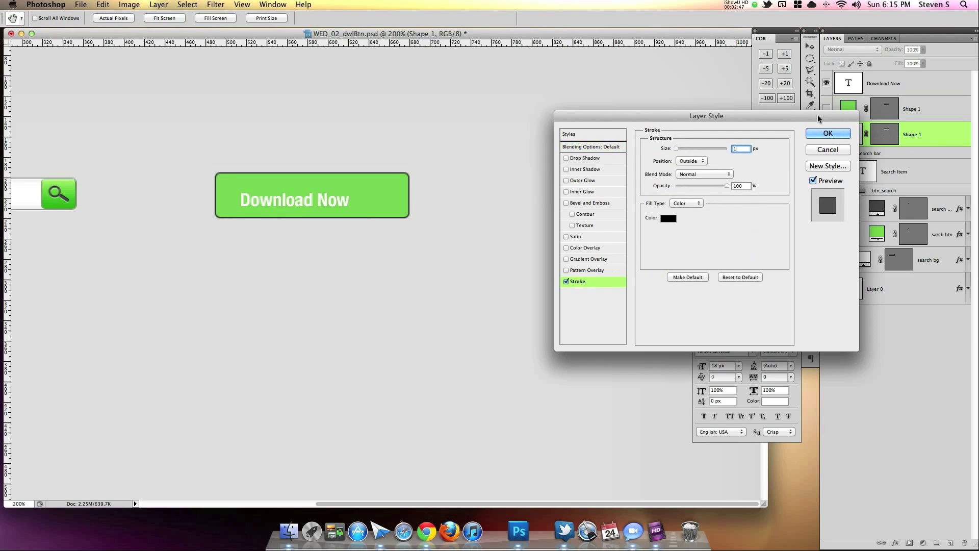
drag(819, 117, 720, 119)
click(568, 222)
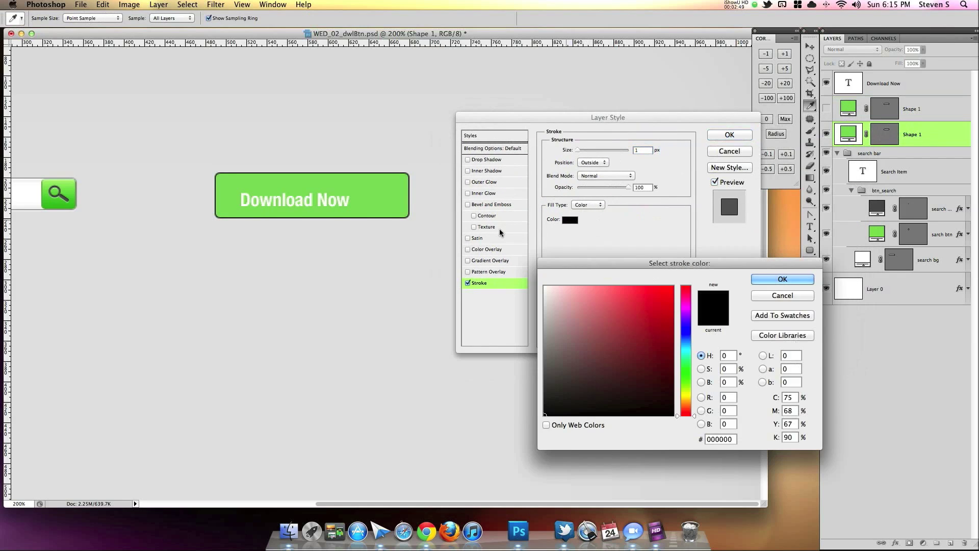
click(392, 210)
drag(587, 347, 608, 360)
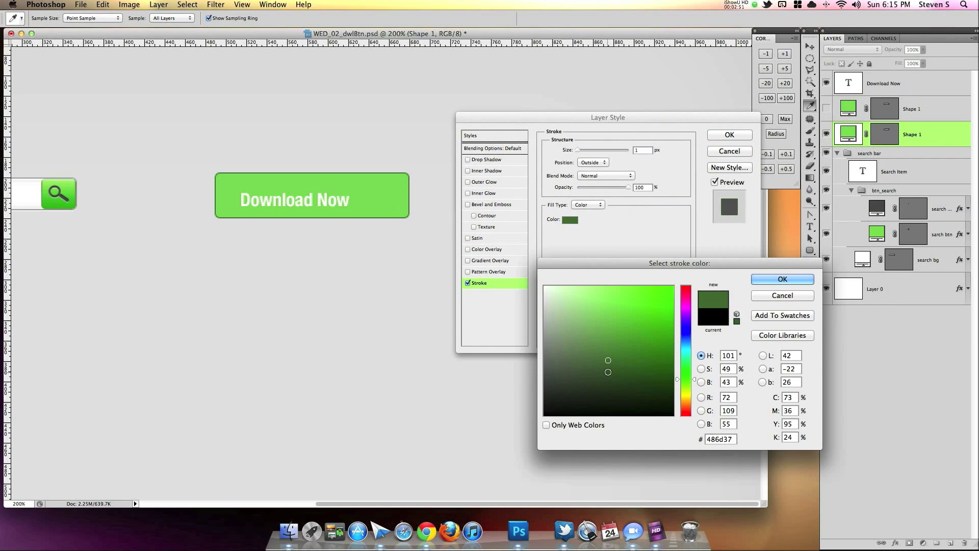
click(782, 279)
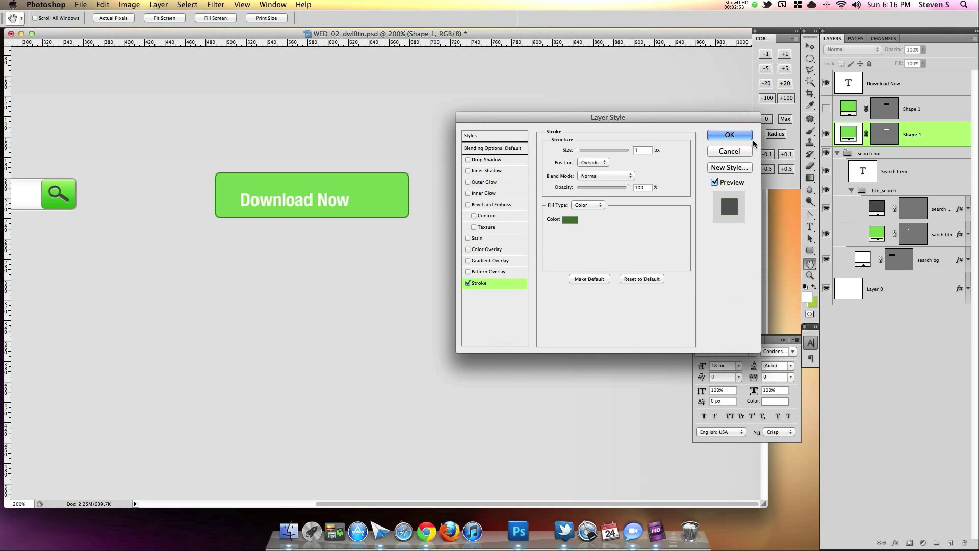
click(729, 135)
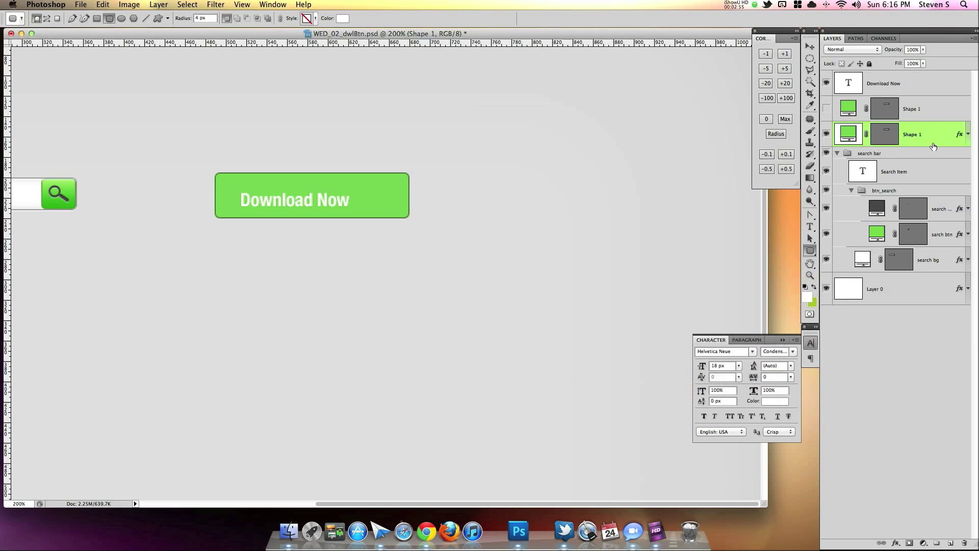
click(930, 114)
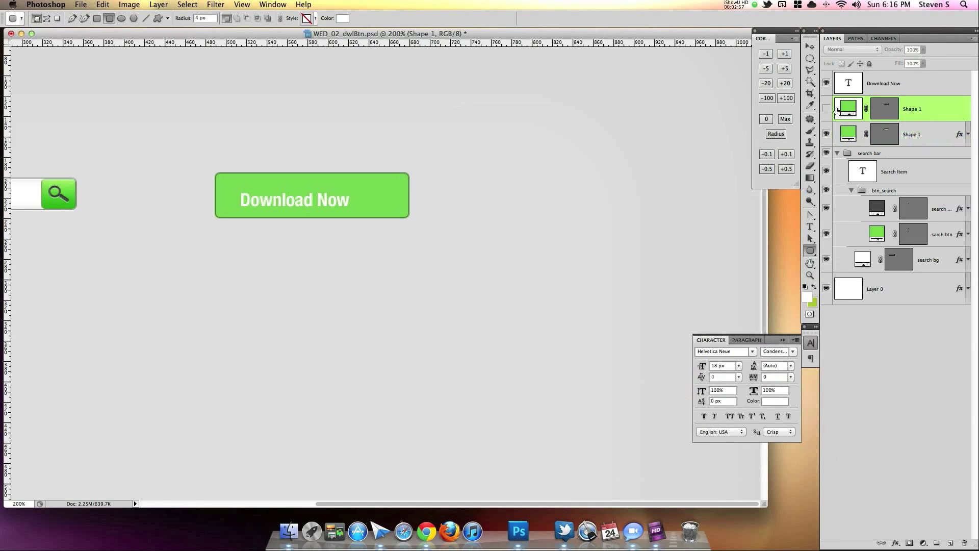
click(826, 108)
- Make the upper Shape 1 a clipping mask over the button below
right_click(925, 109)
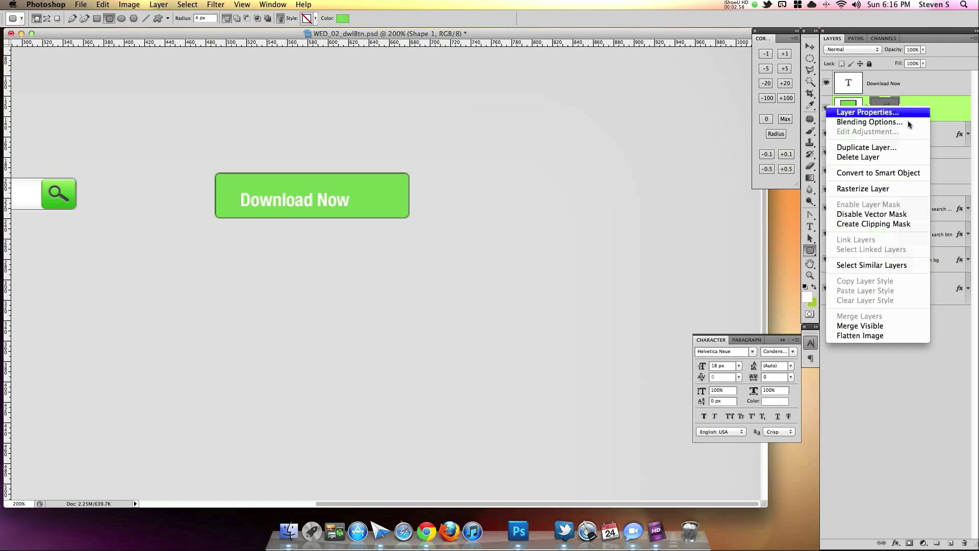
click(852, 224)
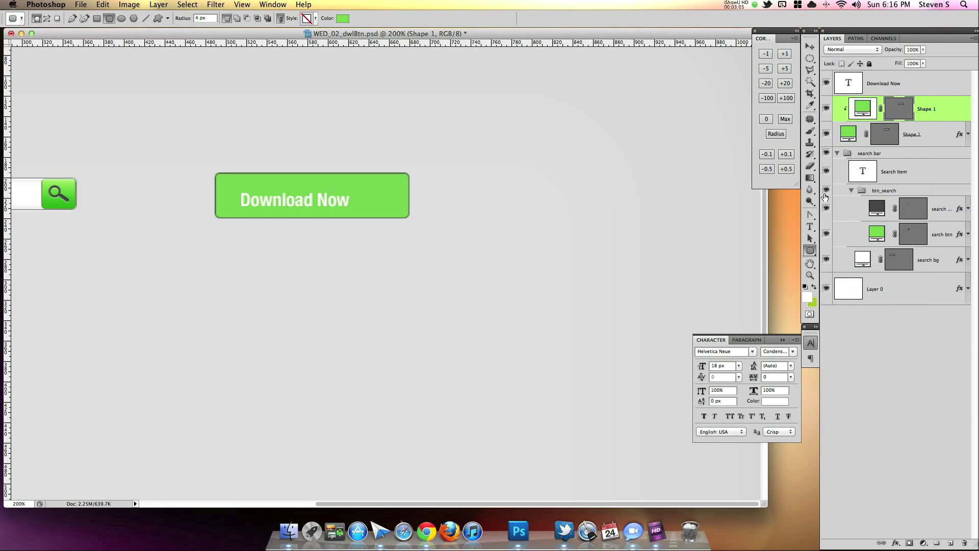
click(809, 239)
drag(809, 242, 862, 248)
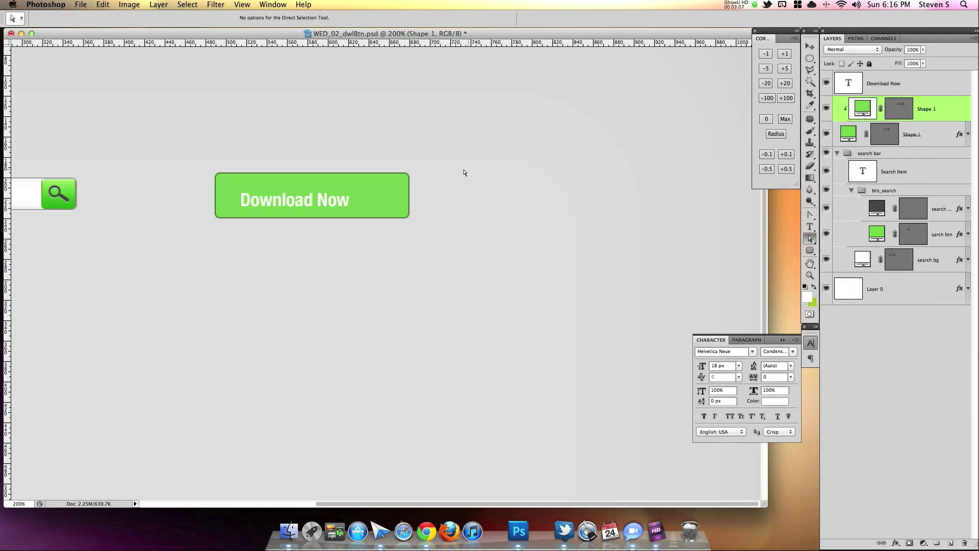
click(570, 183)
- Drag the upper copy's right anchor points well past the button's right edge
drag(459, 140, 380, 278)
drag(409, 215, 483, 215)
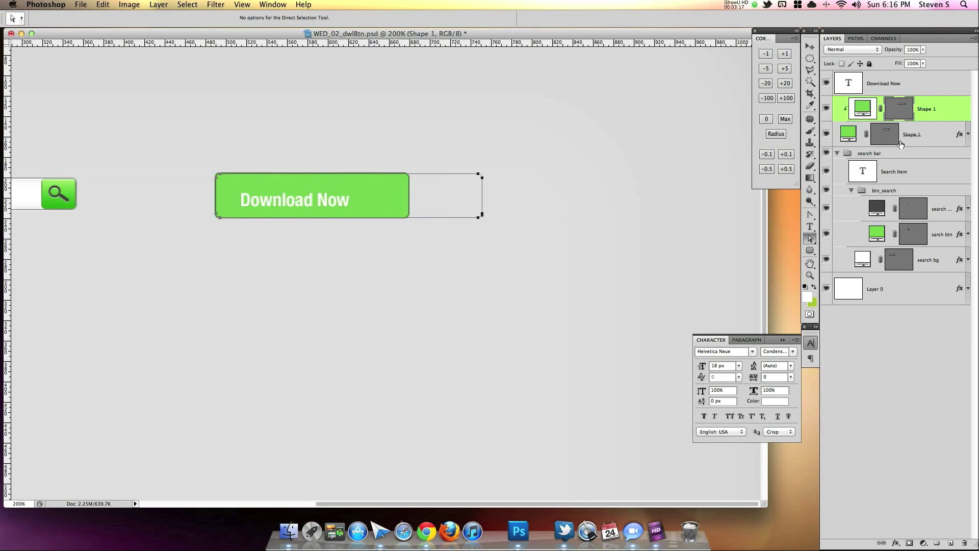
key(Escape)
double_click(945, 115)
- Add a white Normal-mode Inner Shadow at 50% opacity and 2 px distance
drag(630, 123, 631, 114)
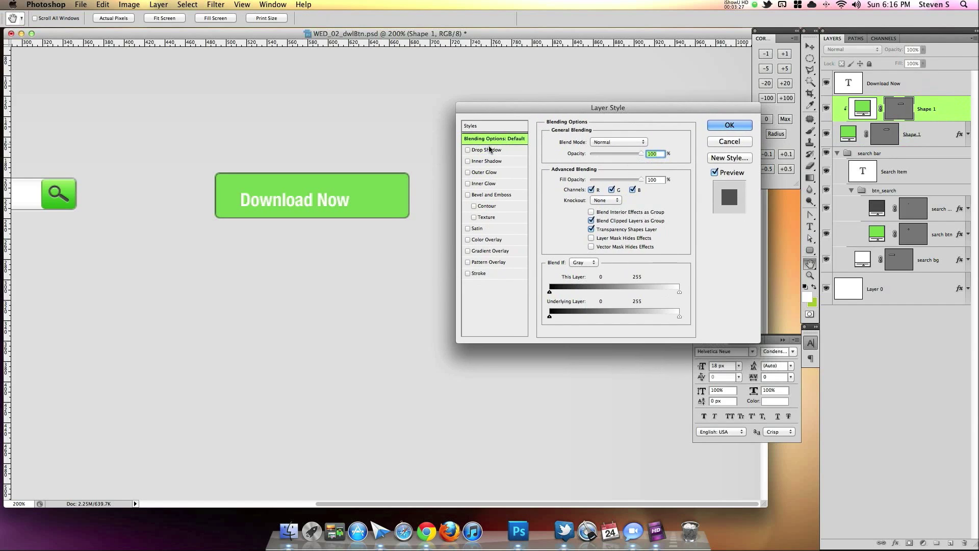
click(467, 161)
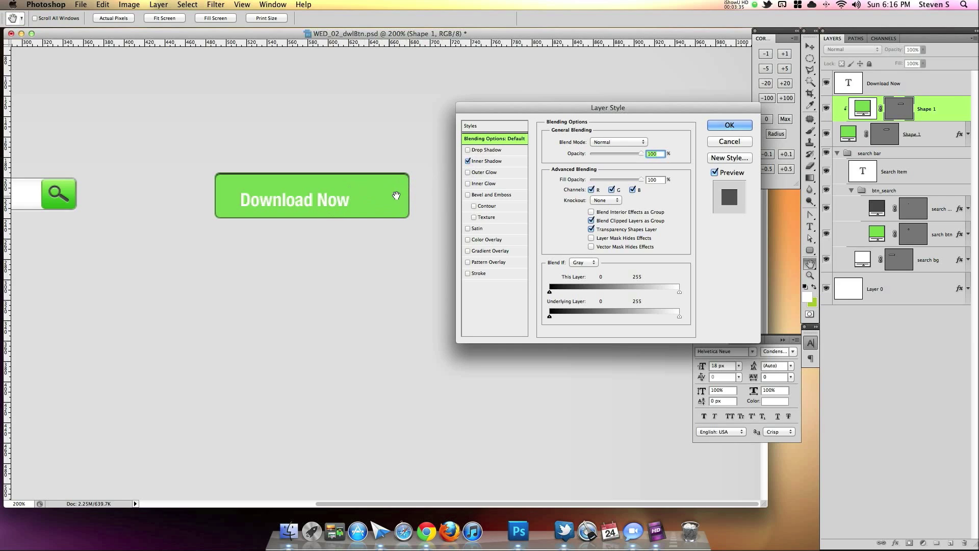
click(502, 162)
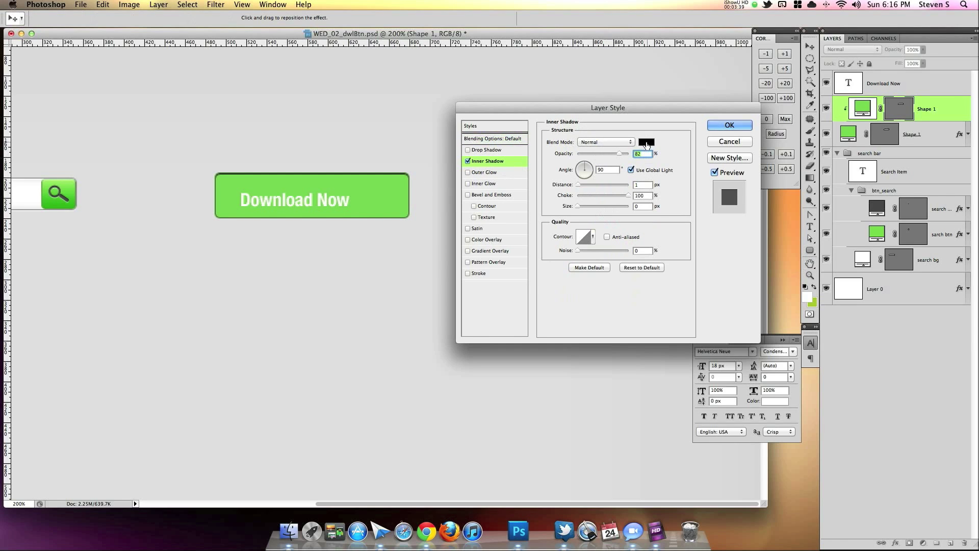
click(646, 142)
click(544, 287)
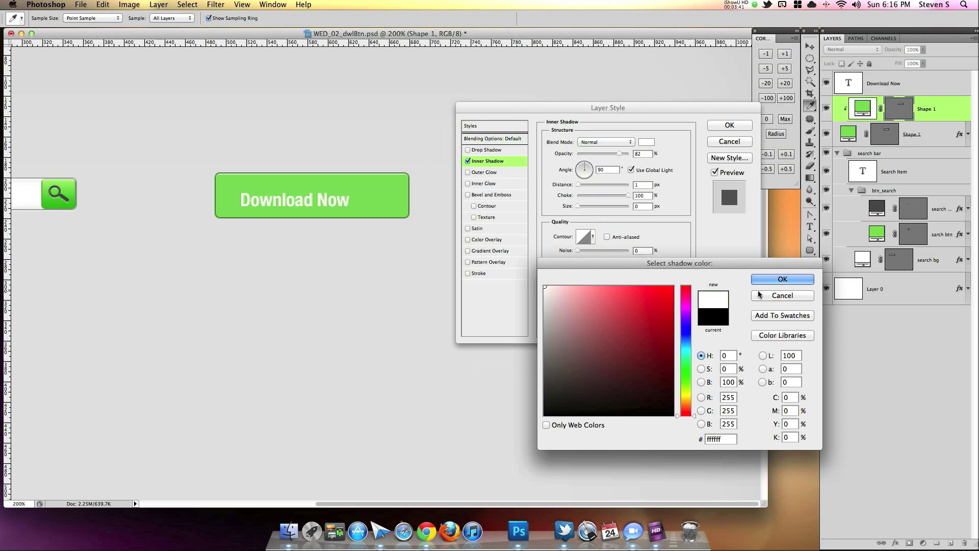
click(777, 280)
click(606, 143)
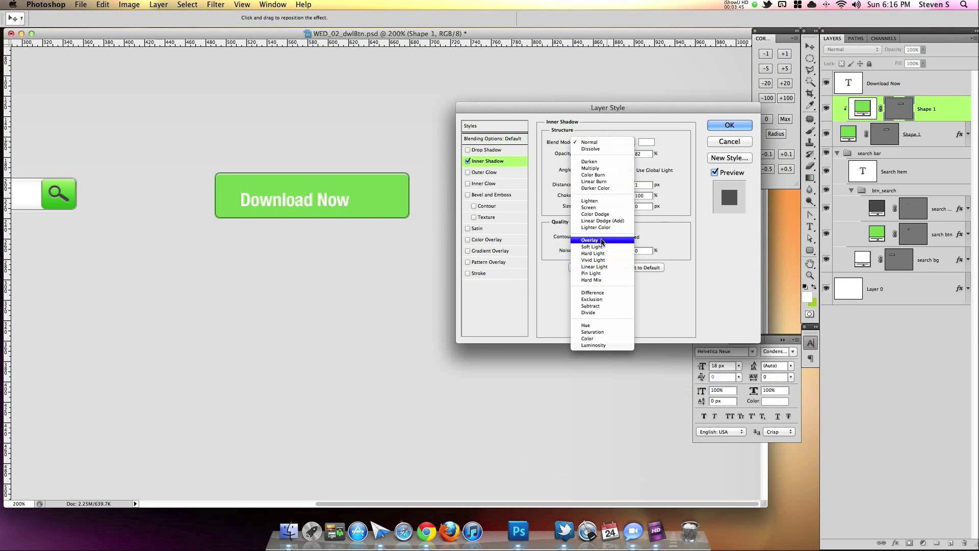
click(609, 143)
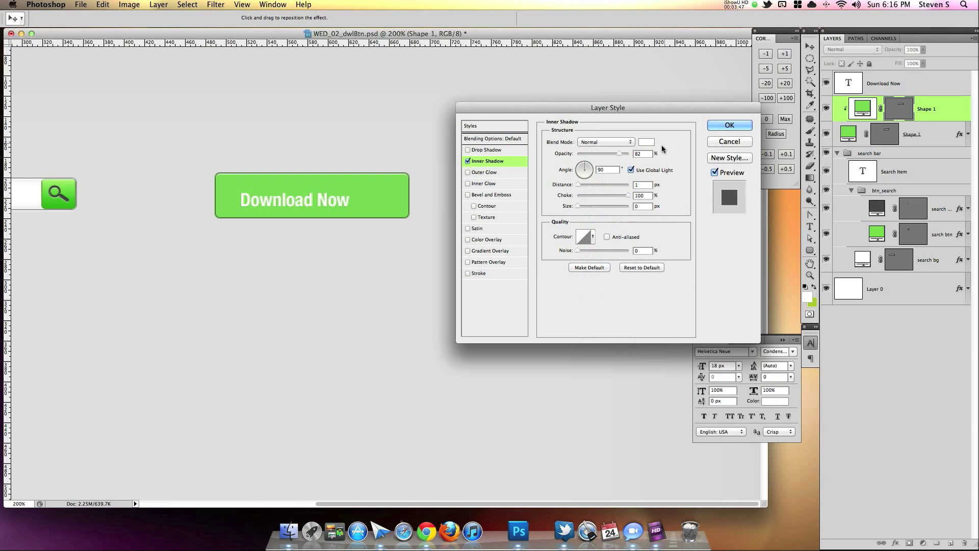
drag(610, 154, 603, 154)
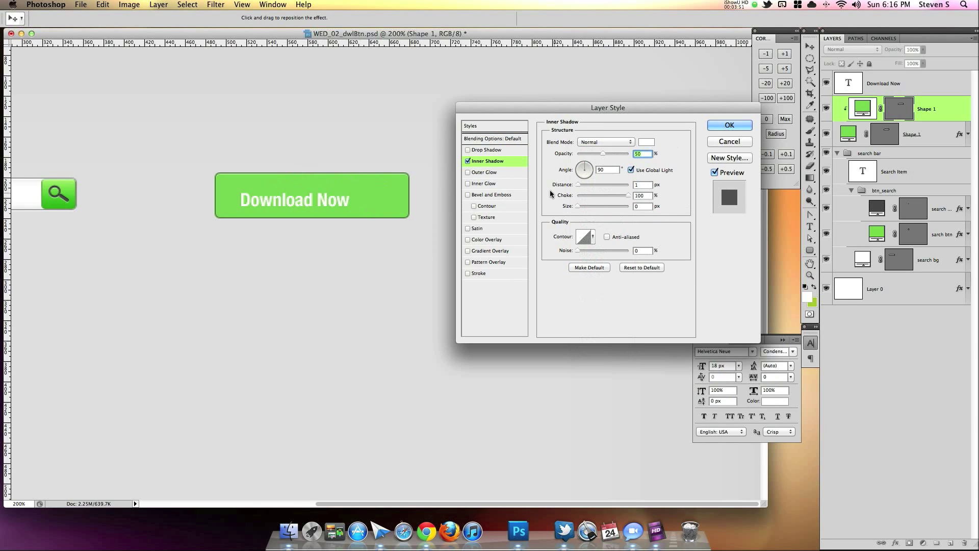
click(643, 184)
key(Up)
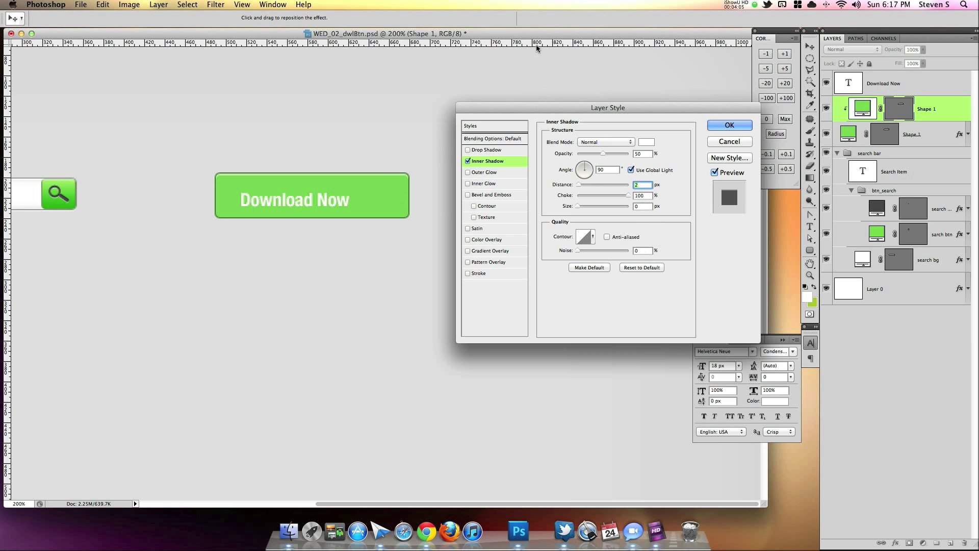
- Enable a white Screen-mode Inner Glow with 1 px size and 49% opacity
click(467, 183)
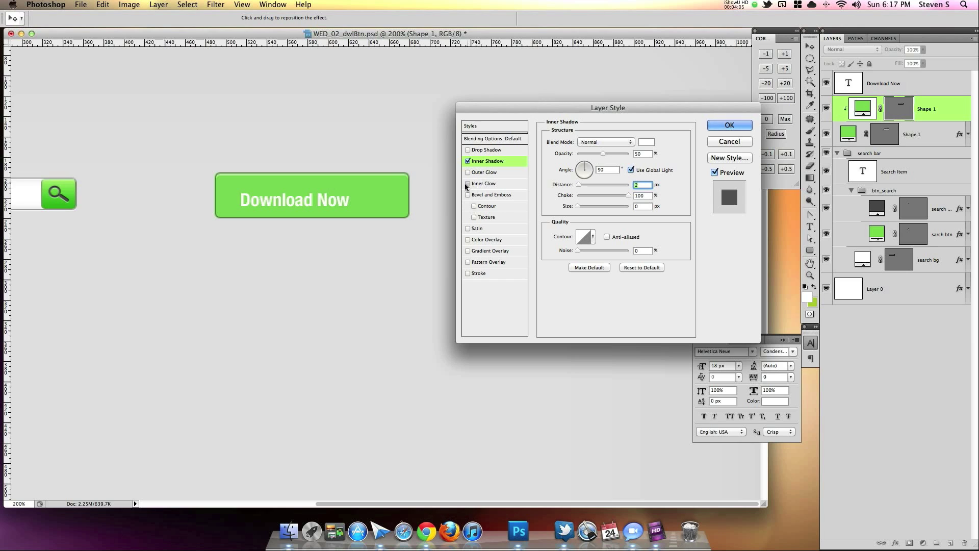
click(493, 183)
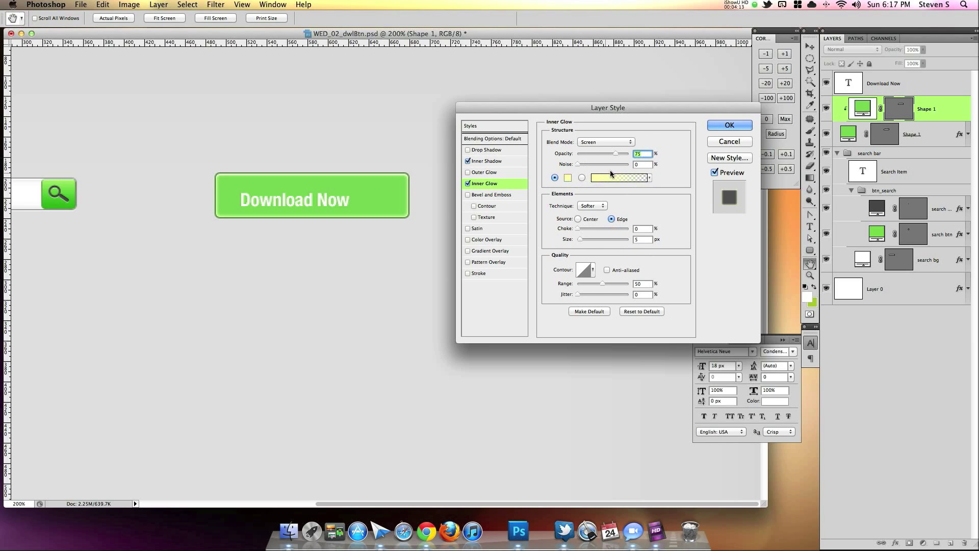
click(608, 142)
click(623, 143)
click(567, 177)
drag(549, 290, 528, 266)
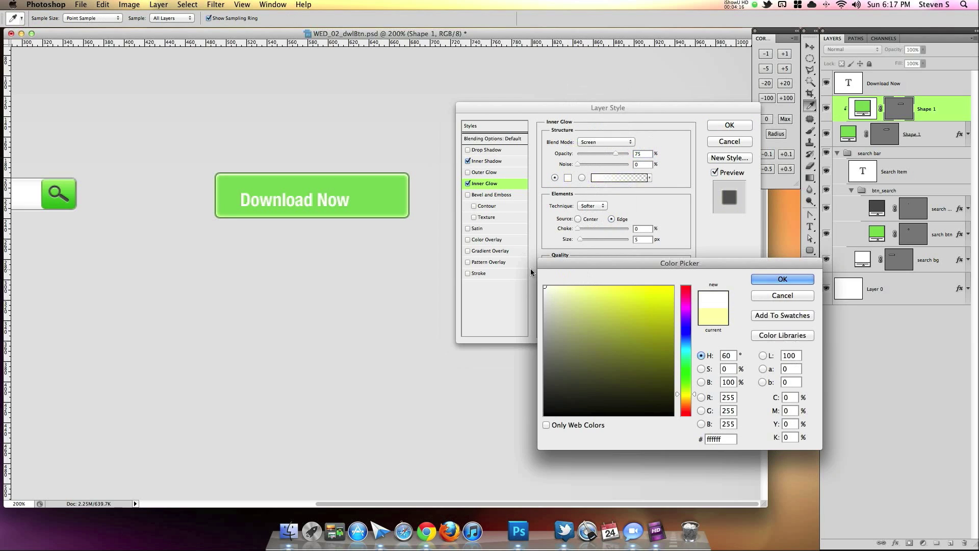
click(773, 279)
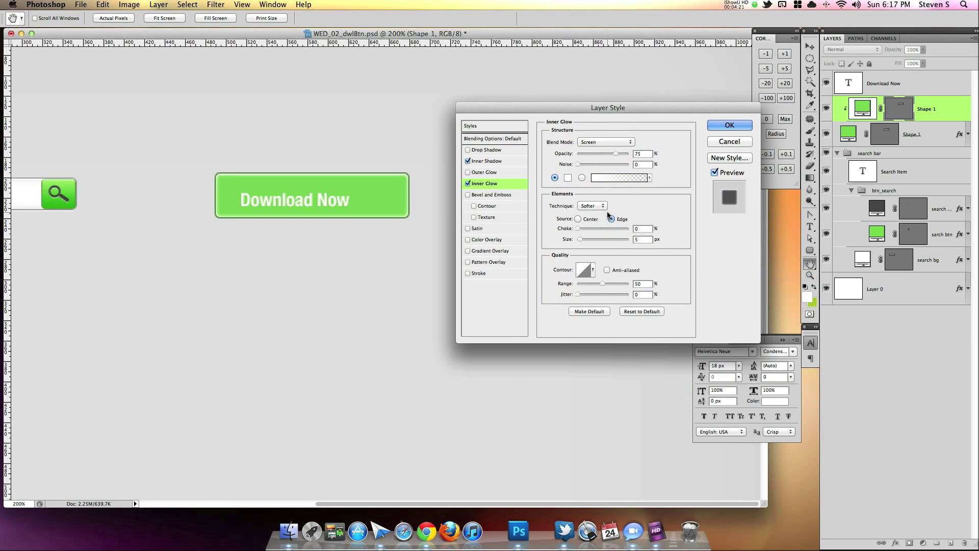
double_click(641, 239)
text(3)
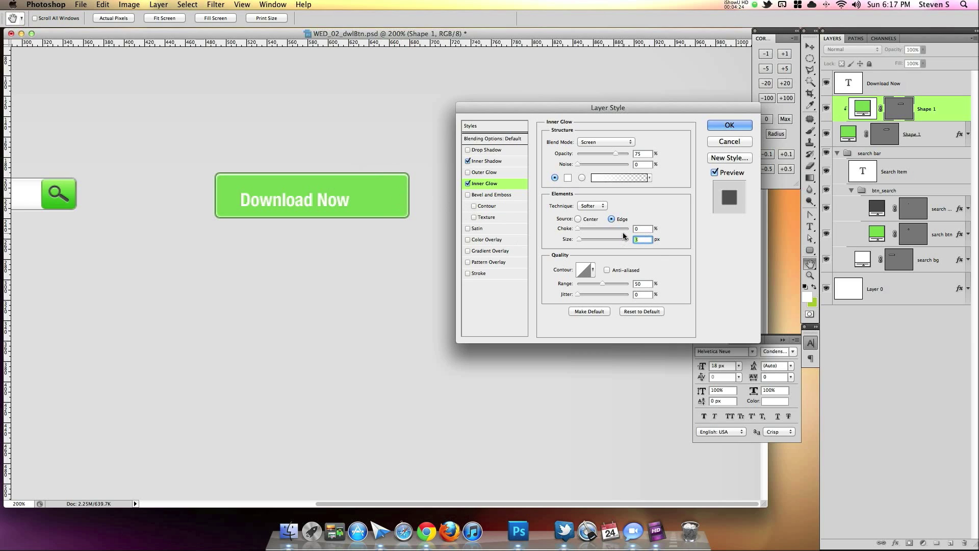
key(Down)
drag(614, 154, 608, 157)
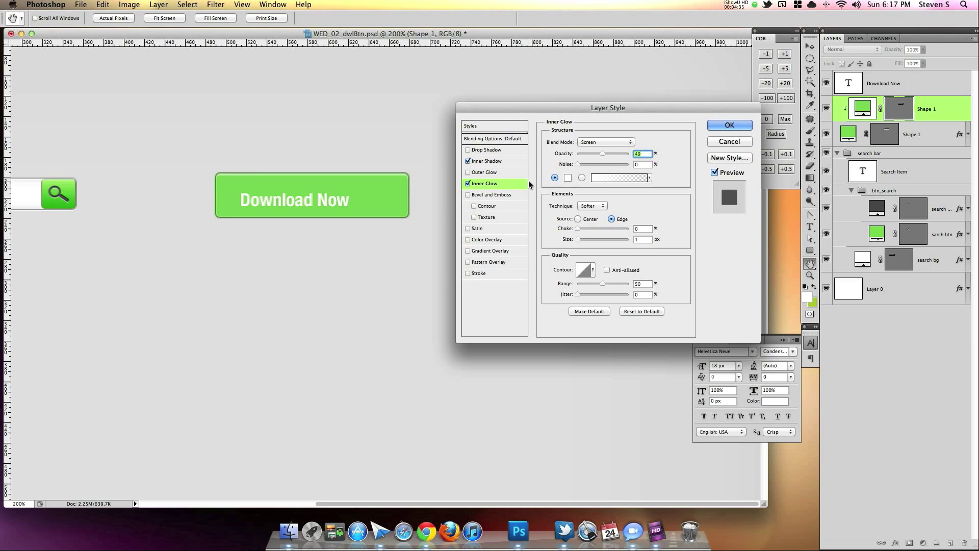
- Turn on a Gradient Overlay in Overlay blend mode with 150% scale
click(468, 251)
click(488, 250)
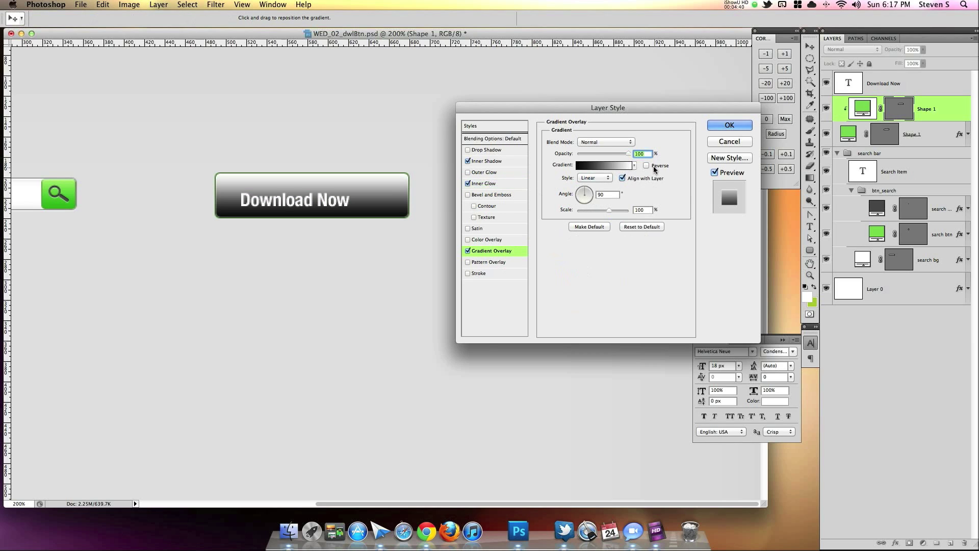
click(606, 142)
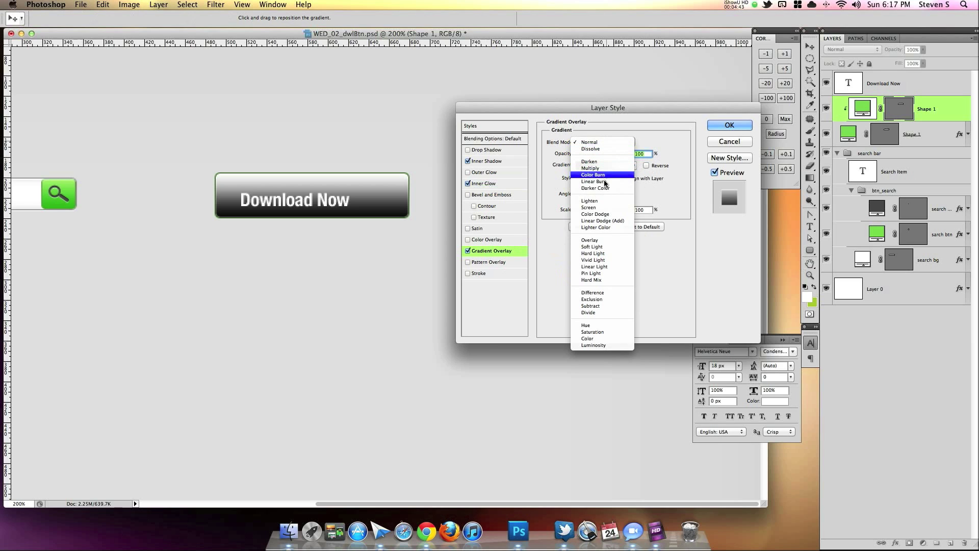
click(600, 241)
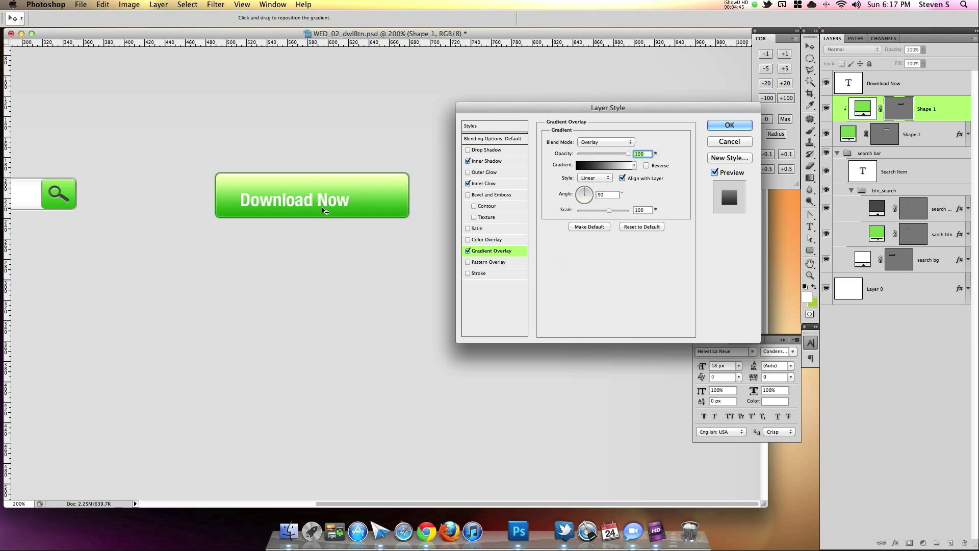
click(468, 251)
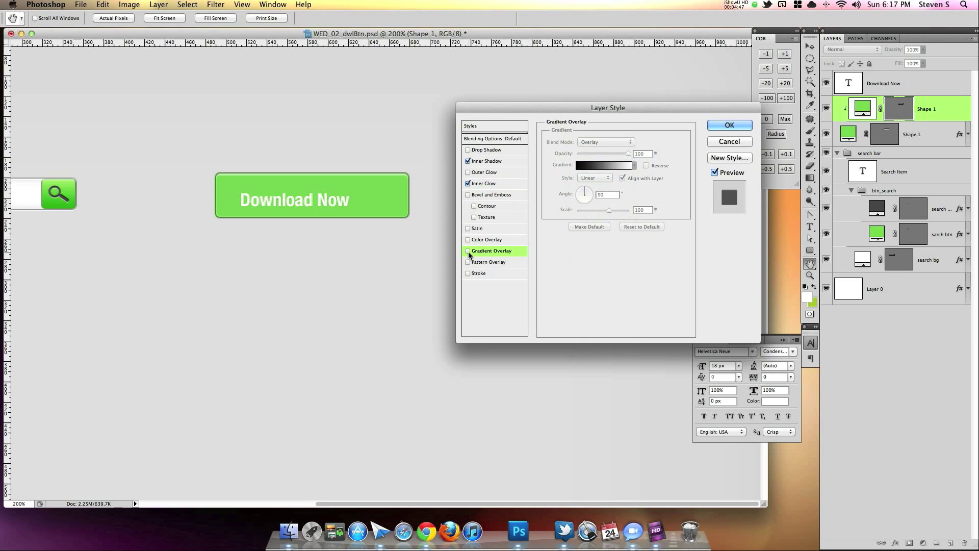
click(469, 251)
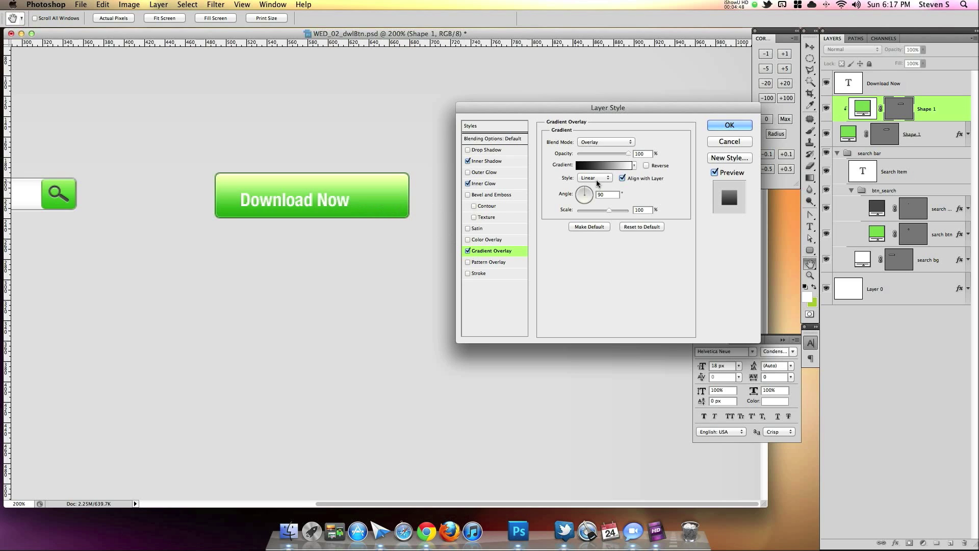
drag(614, 211, 637, 209)
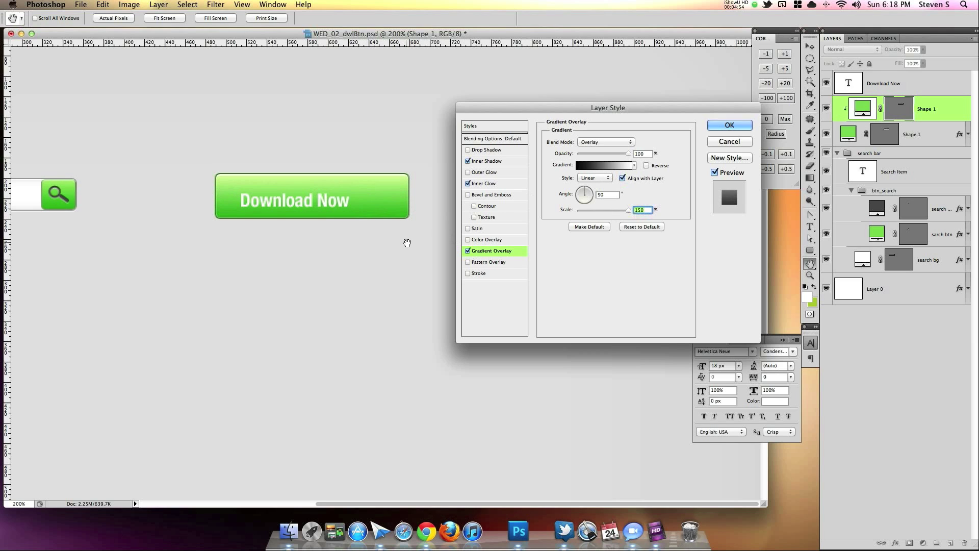
scroll(376, 242, down, 2)
scroll(375, 255, up, 5)
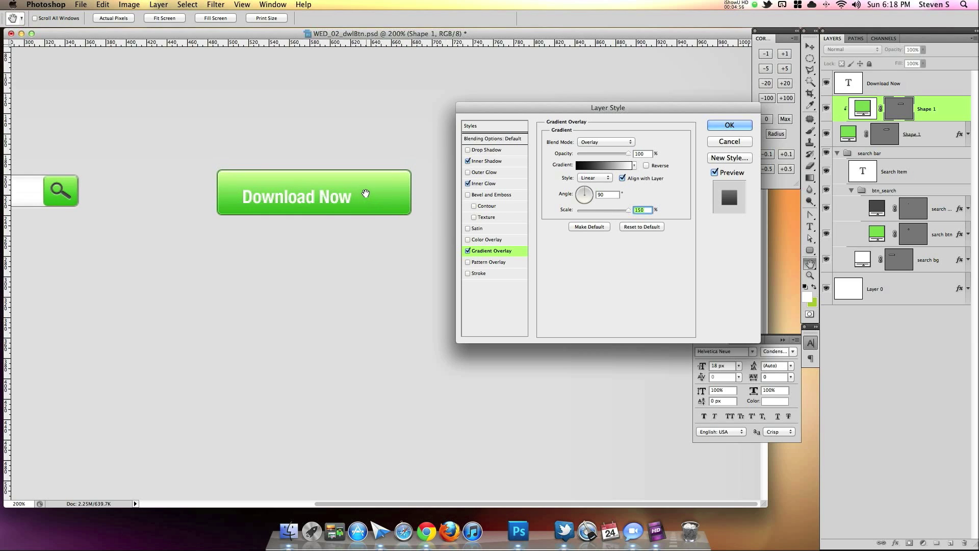
- Lower the gradient overlay opacity to 59% and apply the layer styles
click(596, 165)
click(794, 237)
key(space)
drag(340, 221, 339, 238)
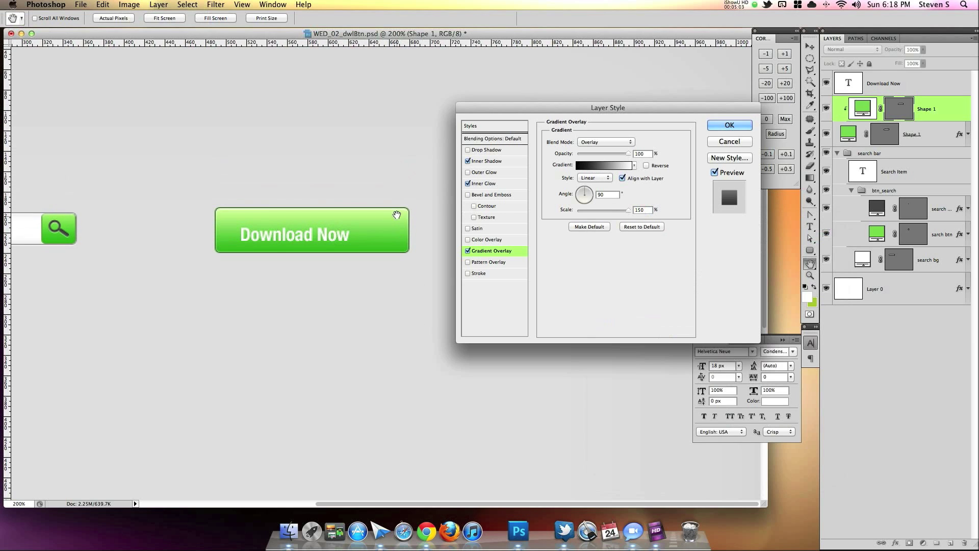
scroll(393, 257, down, 3)
scroll(390, 274, up, 3)
scroll(390, 273, down, 1)
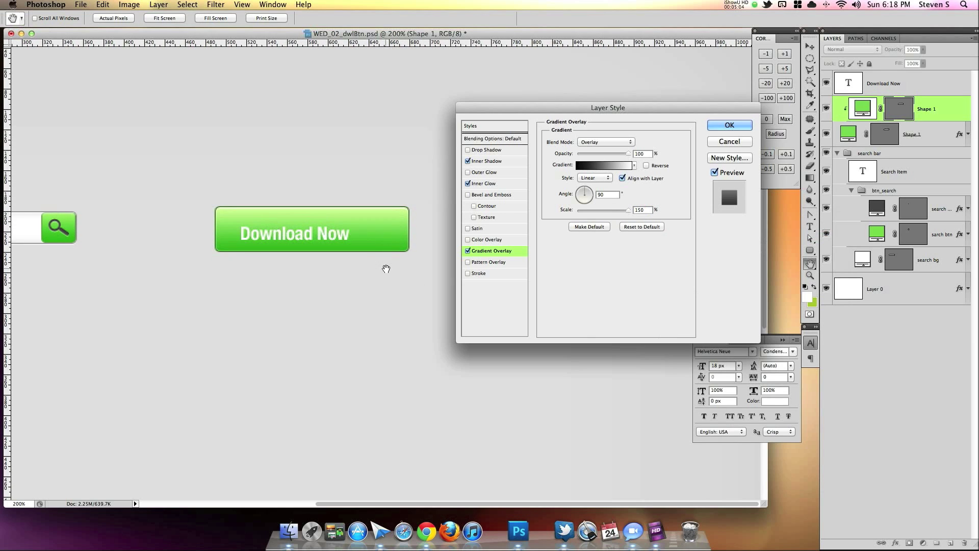
drag(627, 154, 607, 152)
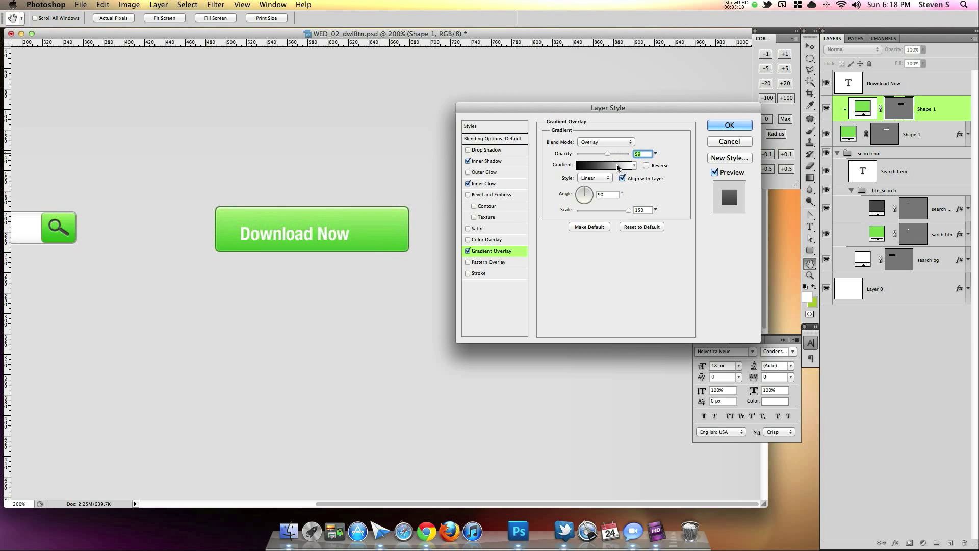
click(728, 127)
- Give the Download Now text a drop shadow with 1 px distance, size 0 and about 40% opacity
key(super+minus)
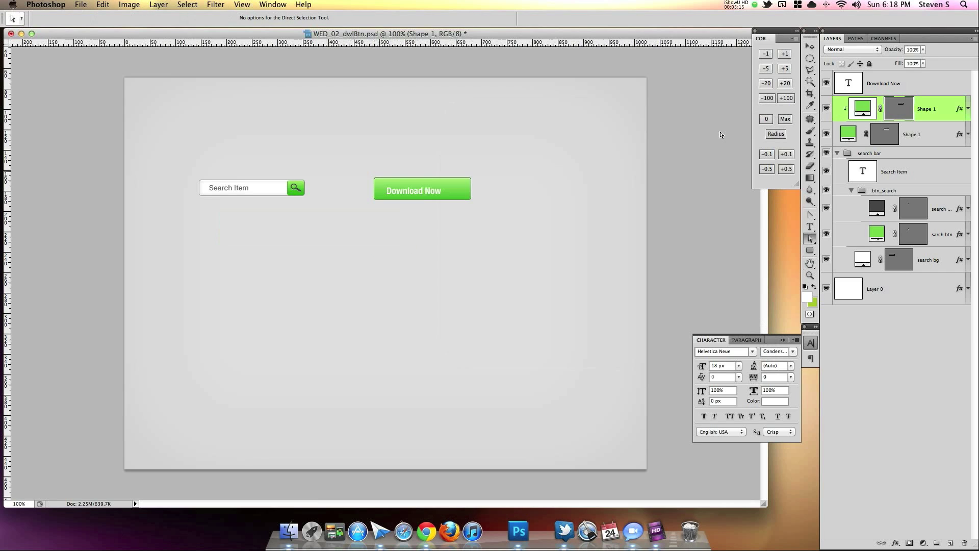
click(900, 92)
key(v)
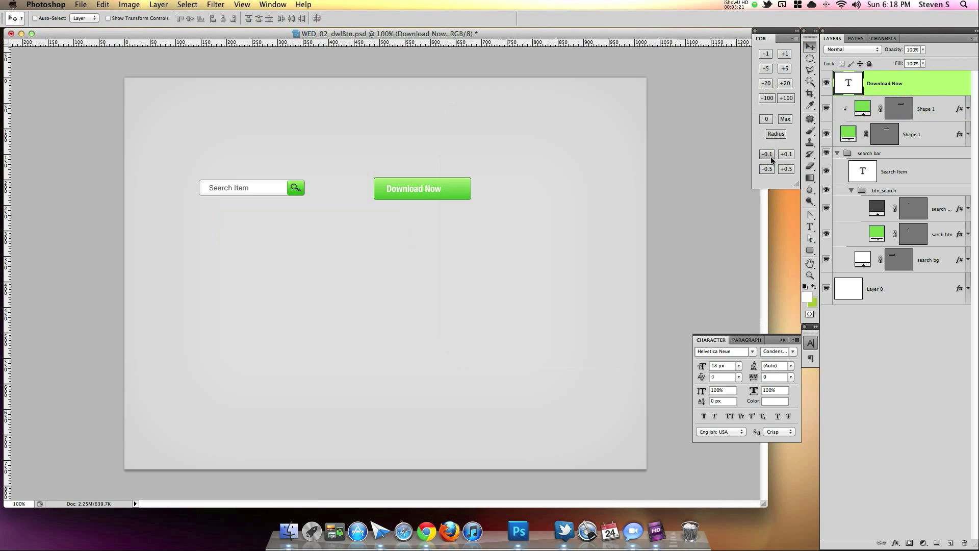
double_click(937, 92)
drag(552, 112, 550, 138)
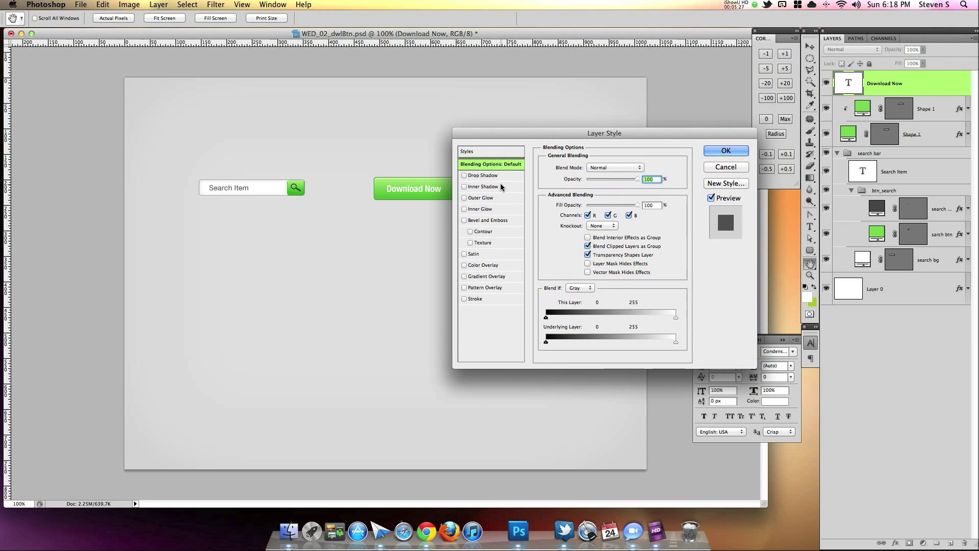
click(476, 175)
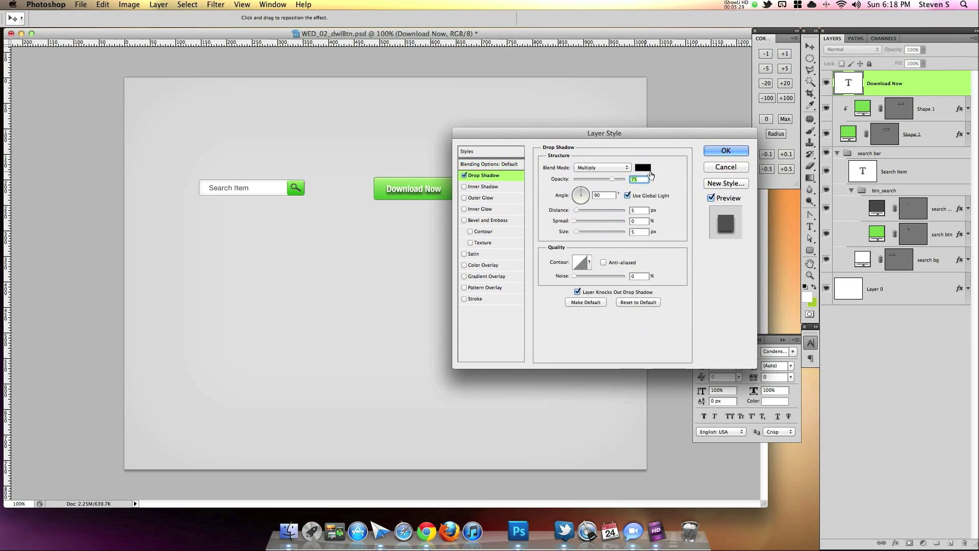
click(638, 211)
text(1)
drag(577, 234, 563, 235)
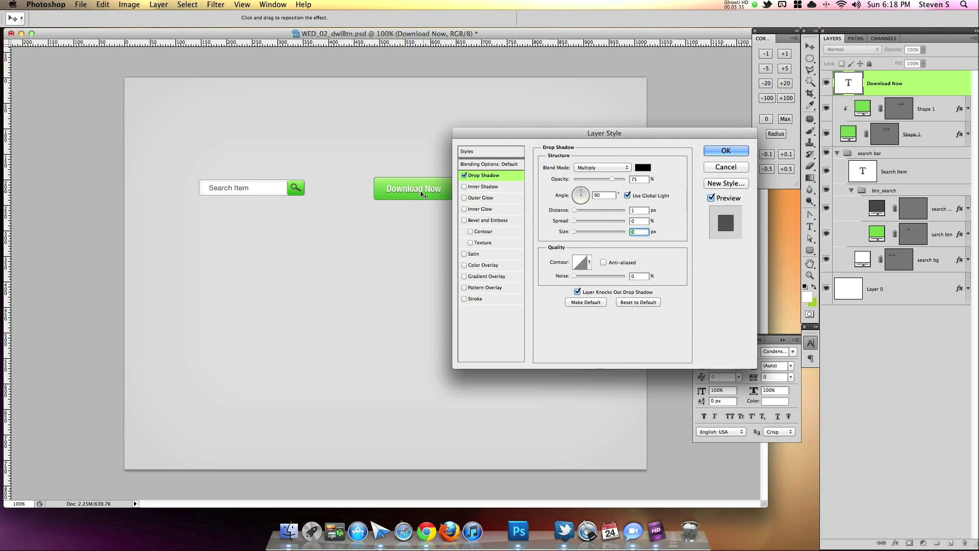
drag(612, 179, 593, 178)
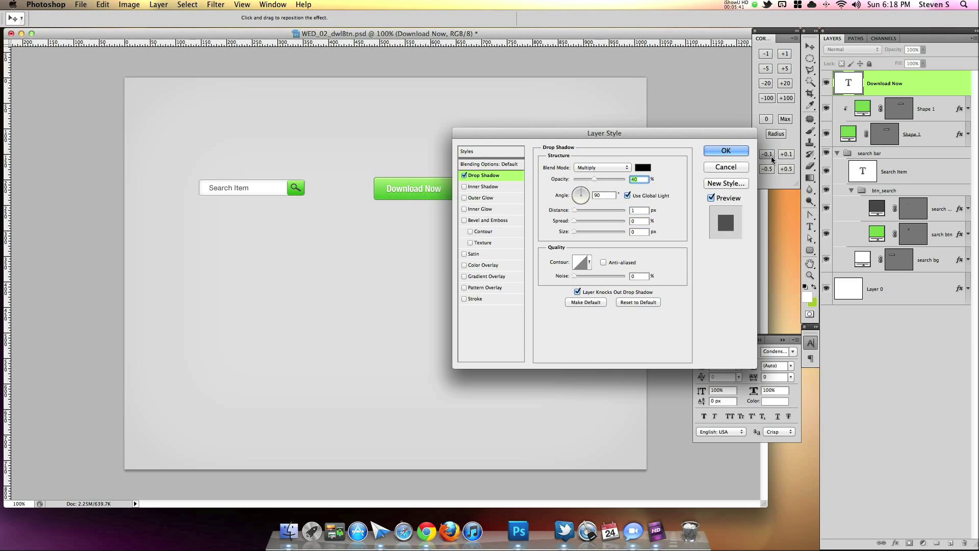
click(739, 151)
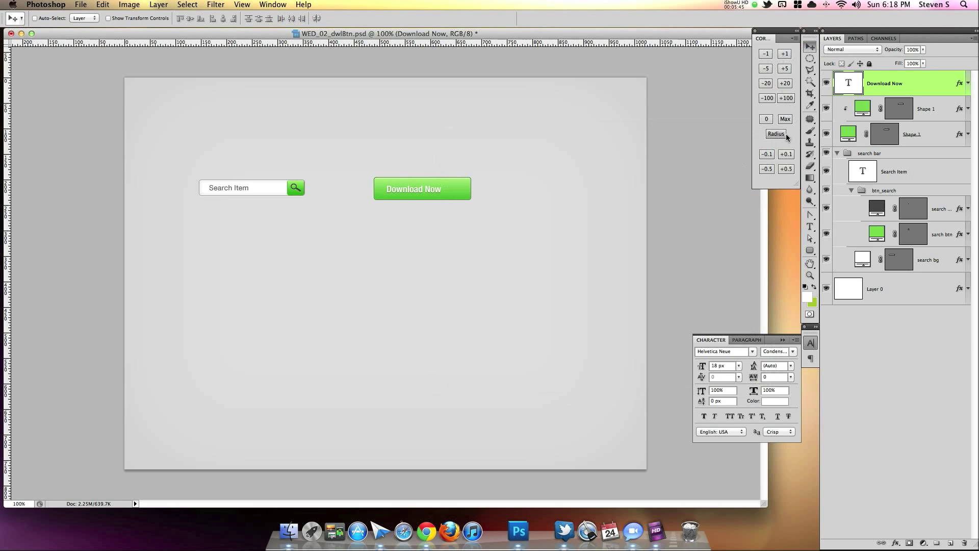
double_click(929, 142)
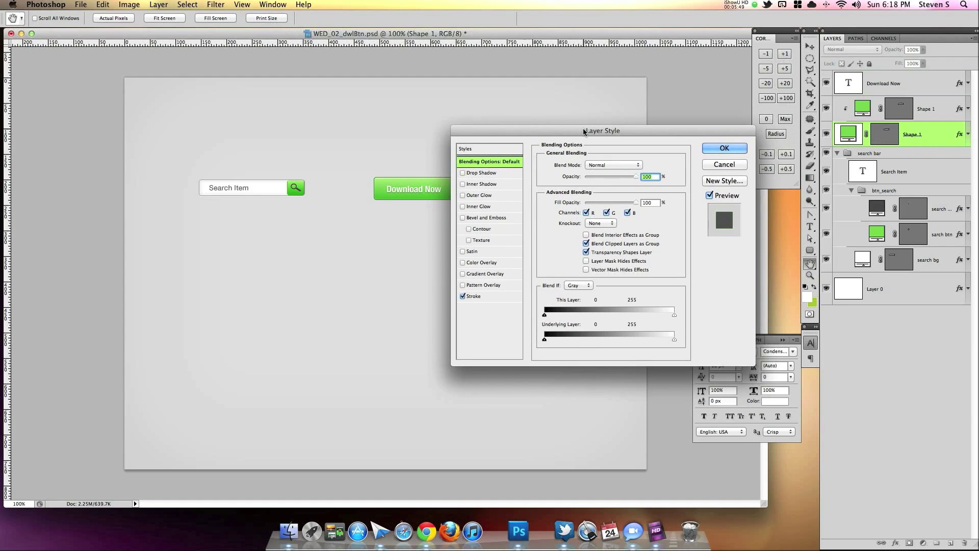
- Change the lower Shape 1 stroke colour to the lighter green #5f8d4a
drag(585, 132, 598, 105)
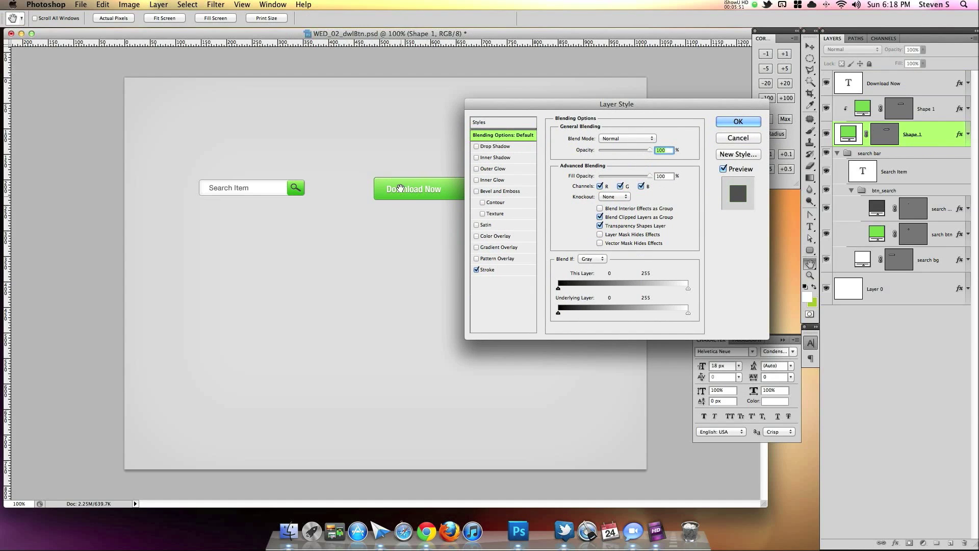
click(488, 269)
click(578, 206)
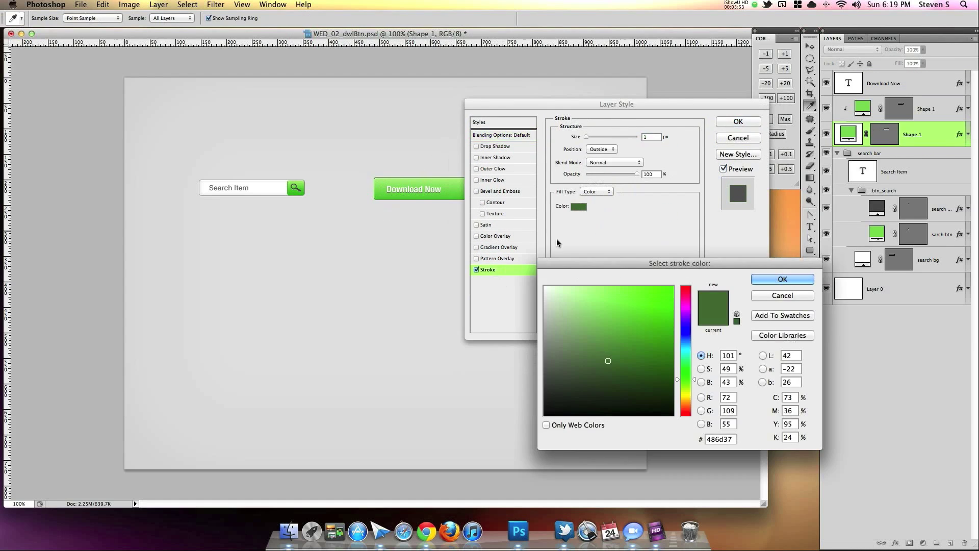
click(605, 344)
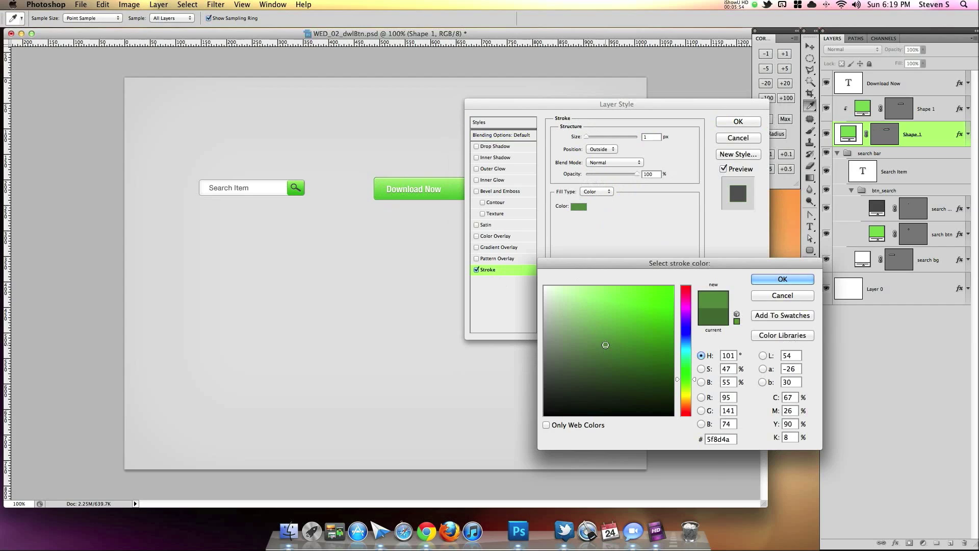
click(774, 280)
click(738, 121)
key(v)
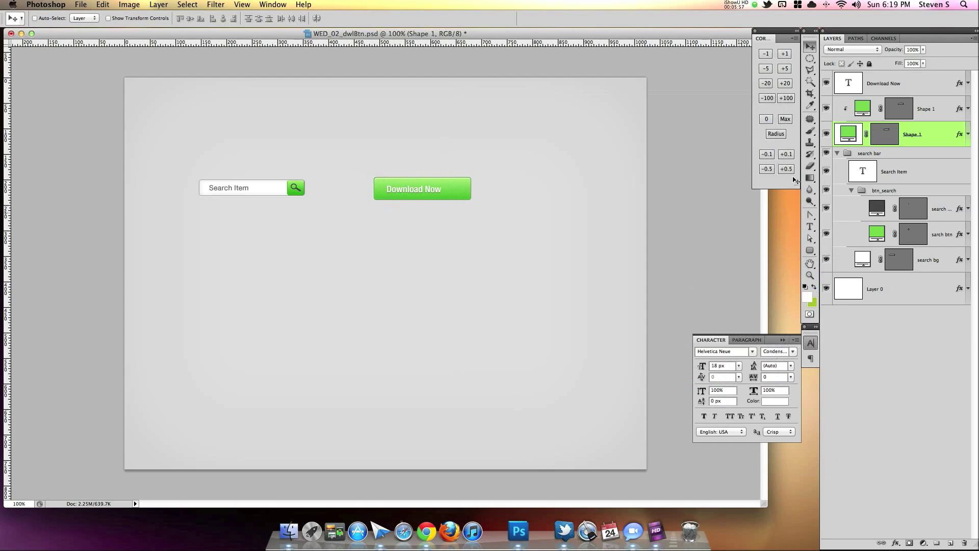
click(893, 92)
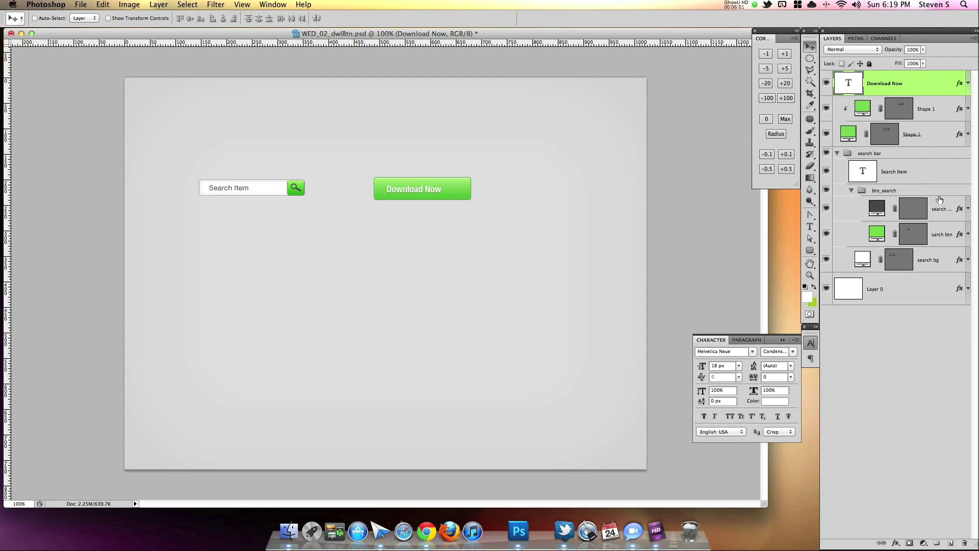
- On a new layer at 300% zoom, draw a small circle on the button's right end
click(951, 544)
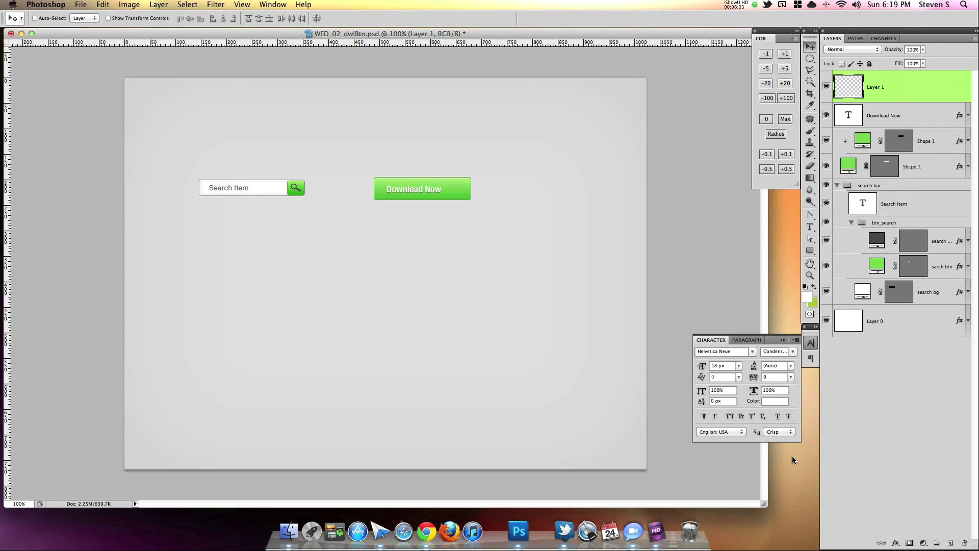
key(super+plus)
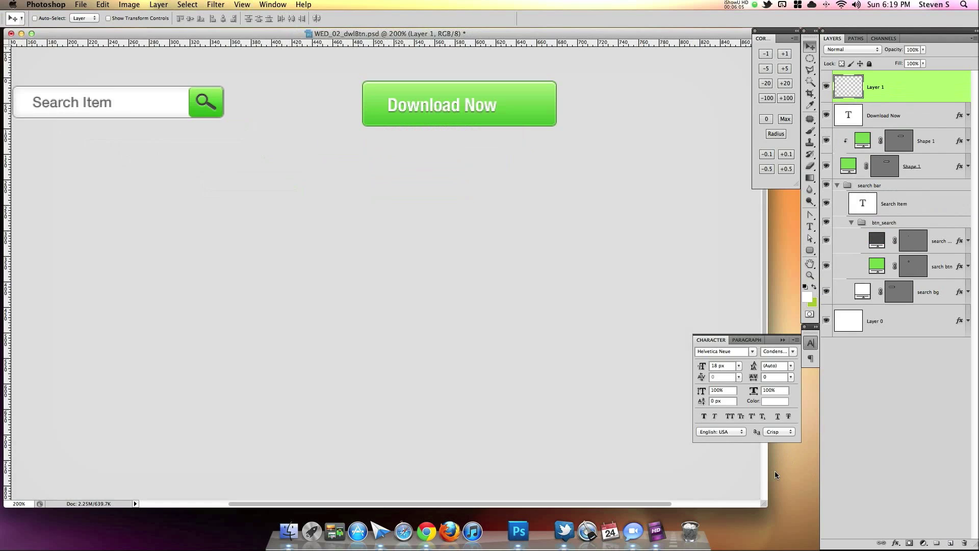
key(super+plus)
drag(557, 246, 476, 336)
drag(814, 255, 843, 278)
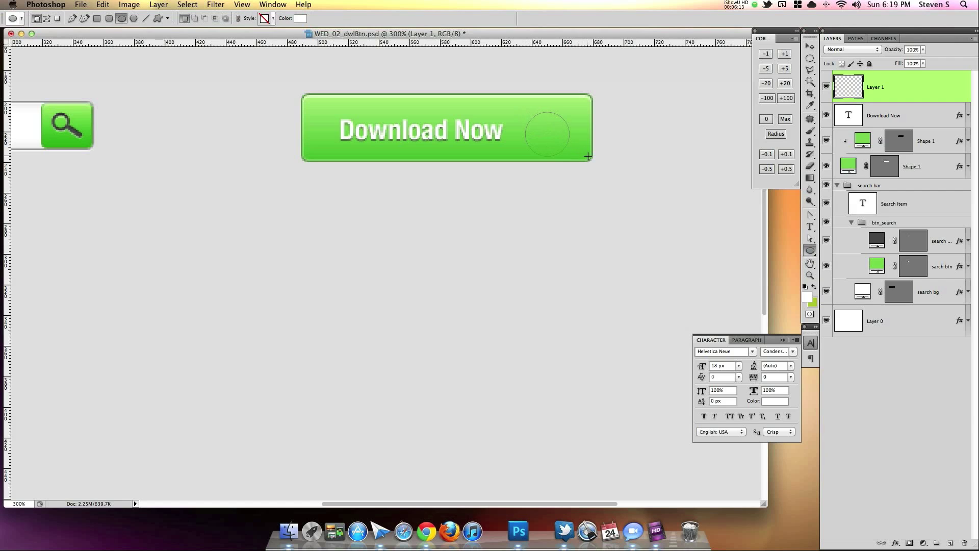
drag(592, 159, 584, 145)
click(805, 51)
key(Down)
key(Left)
key(Left)
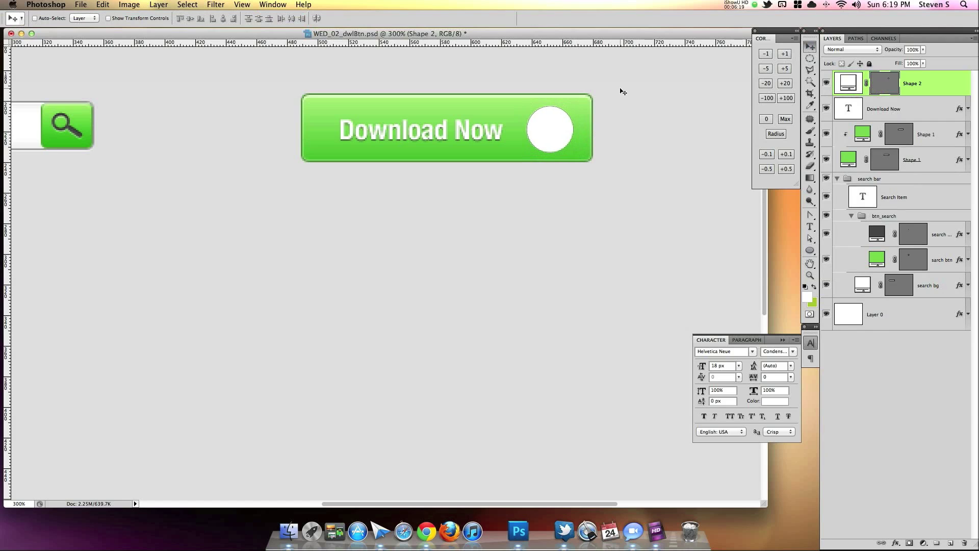
- Fill the circle with dark grey #4d4d4d
double_click(849, 81)
click(545, 390)
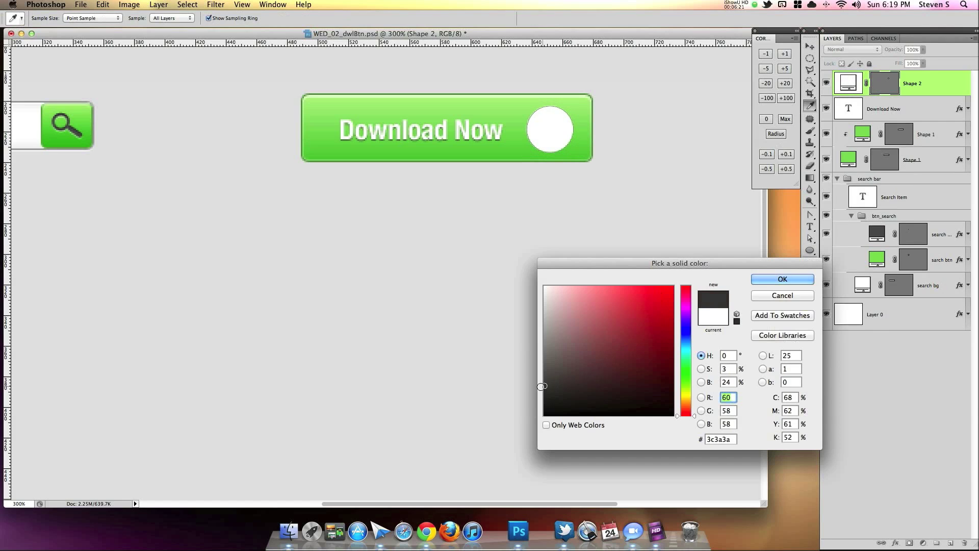
click(331, 138)
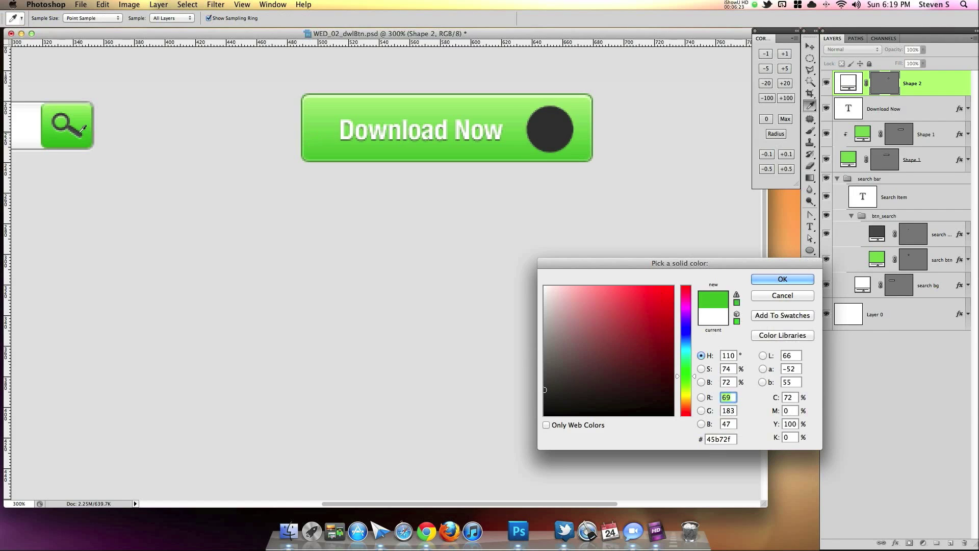
click(77, 128)
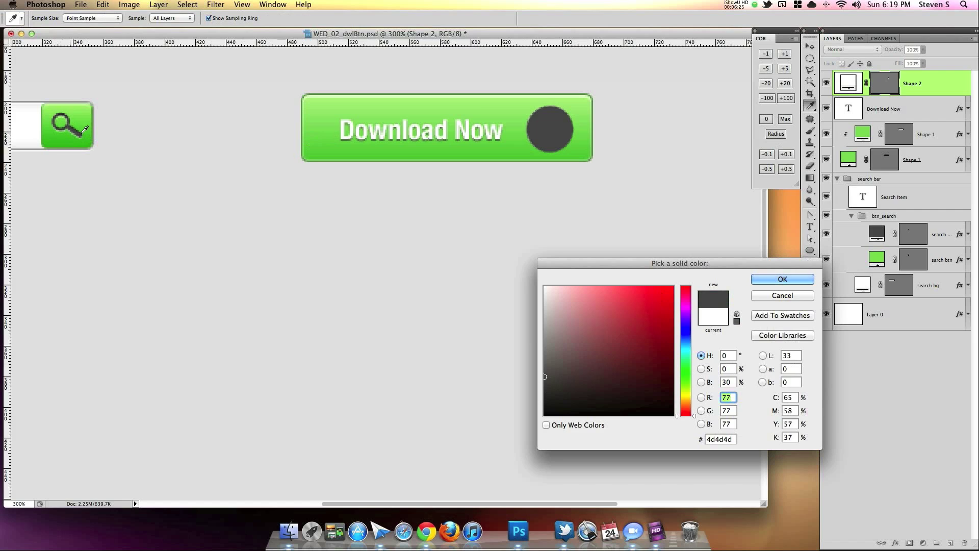
click(779, 280)
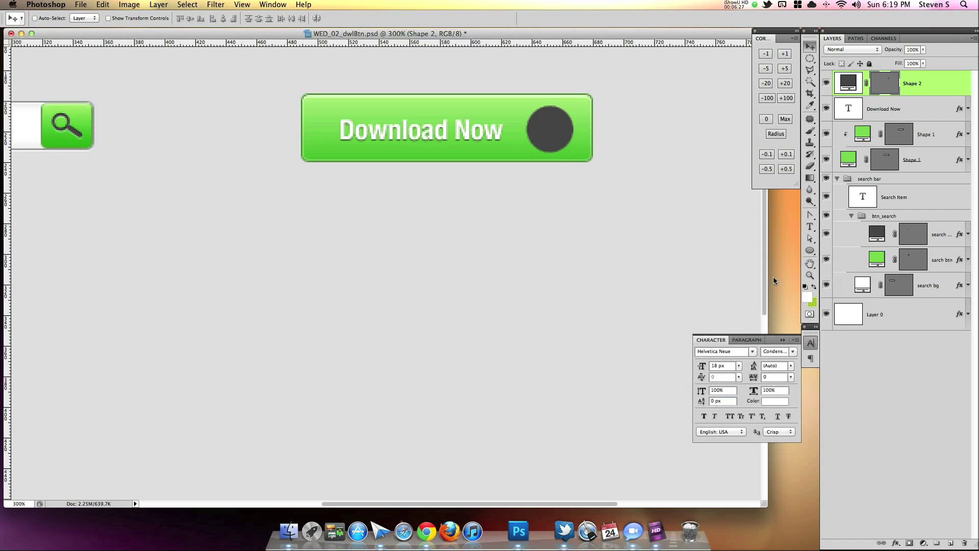
- Add an inner shadow to the circle with distance 2, reduced choke, size 1 and lowered opacity
double_click(939, 89)
drag(633, 102, 696, 180)
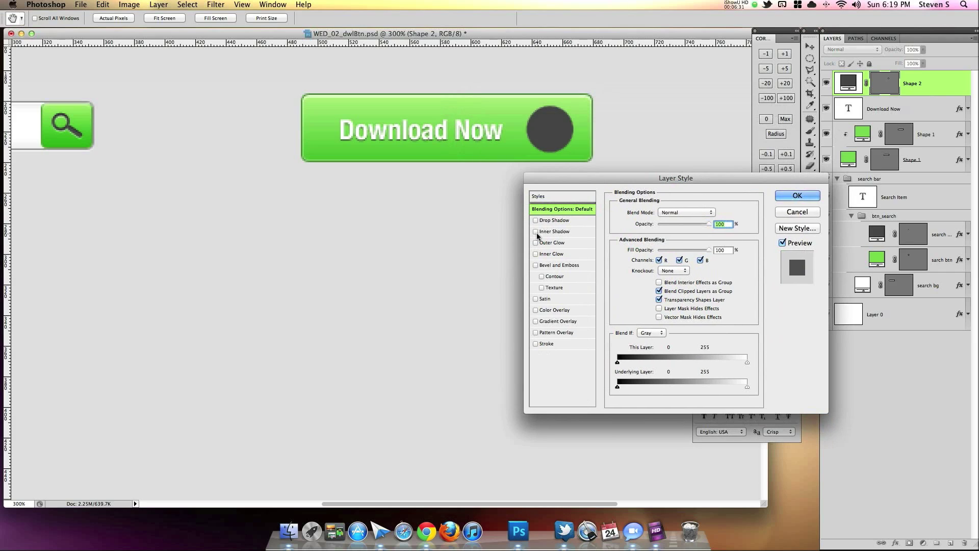
click(558, 231)
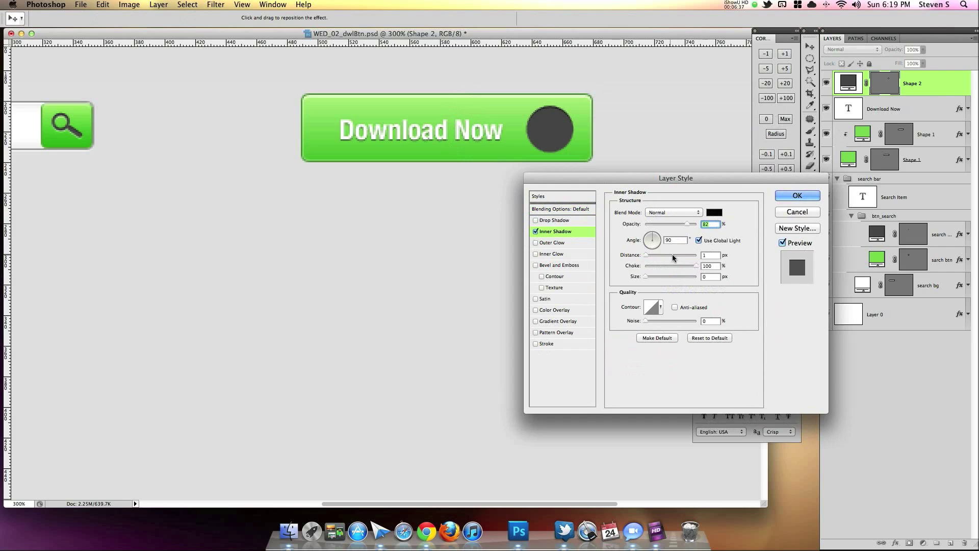
click(709, 255)
key(Up)
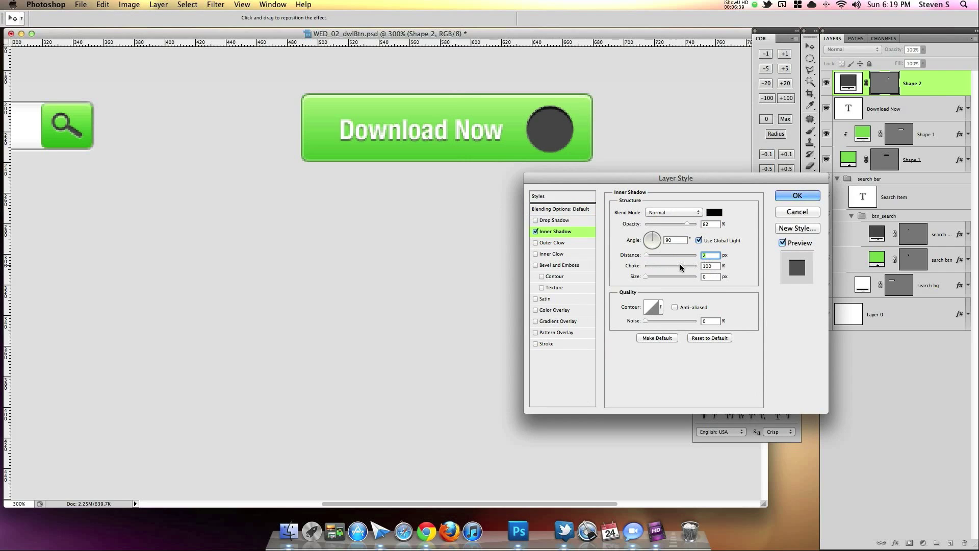
drag(696, 266, 648, 277)
text(2)
key(BackSpace)
text(1)
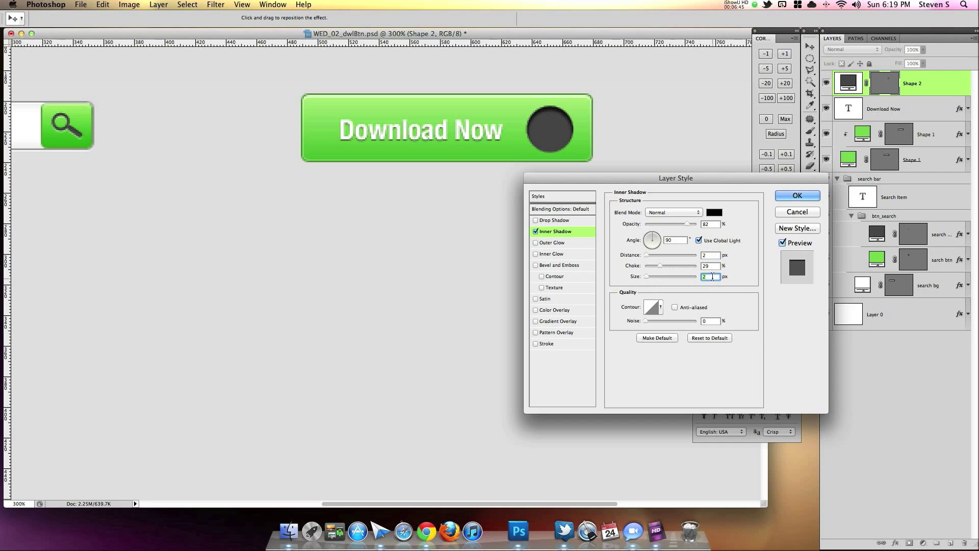
drag(686, 225, 673, 227)
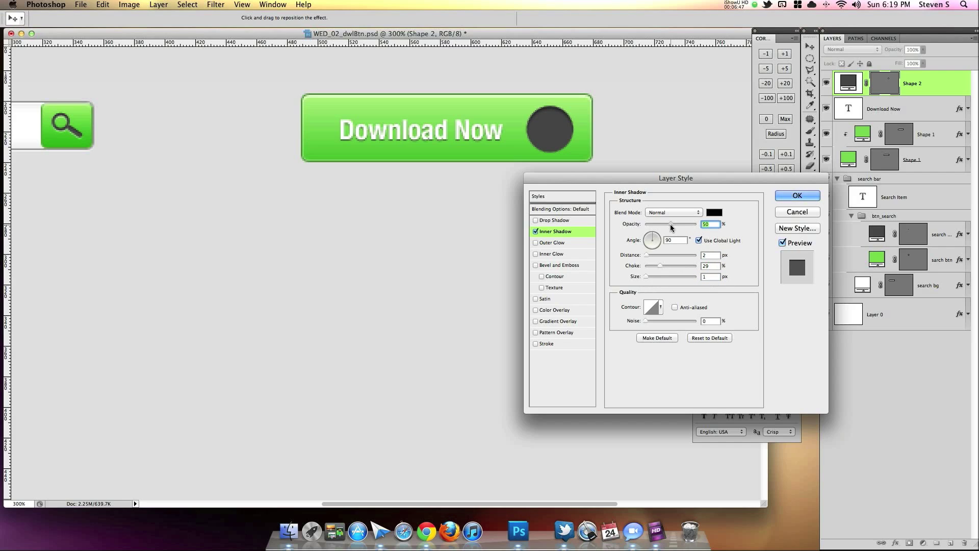
text(0)
- Add a white 1 px Outside stroke in Overlay blend mode at 22% opacity
click(536, 344)
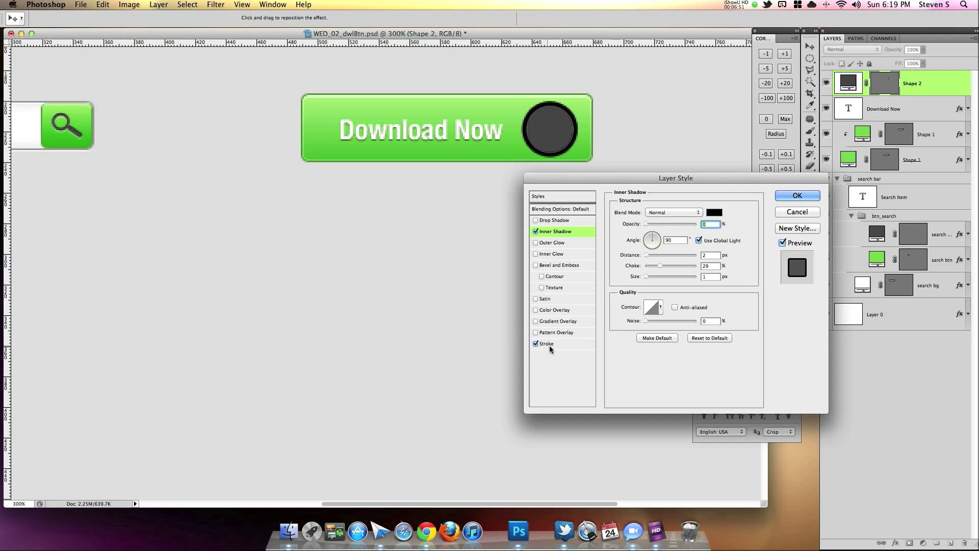
click(550, 346)
click(639, 283)
click(565, 315)
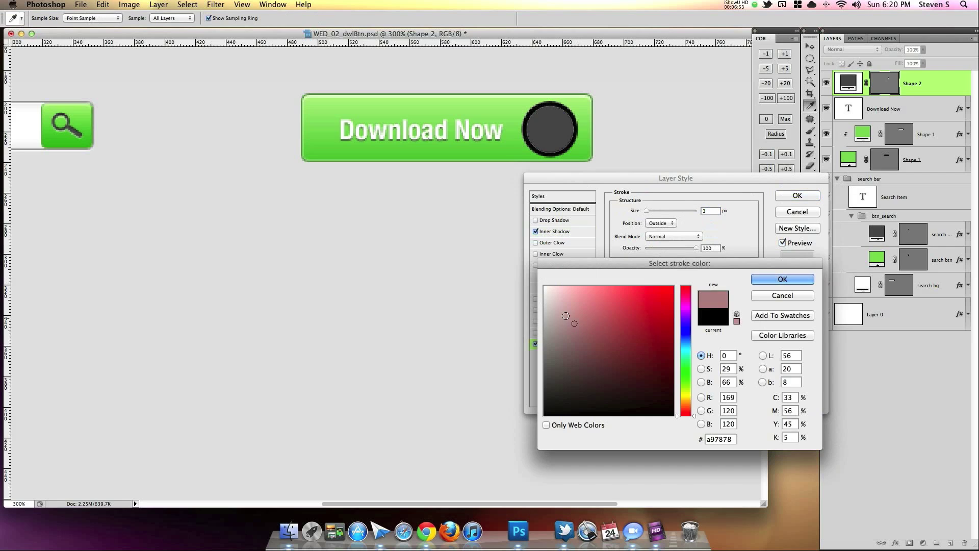
mouse_move(574, 324)
mouse_down()
mouse_move(672, 288)
mouse_move(536, 271)
mouse_up()
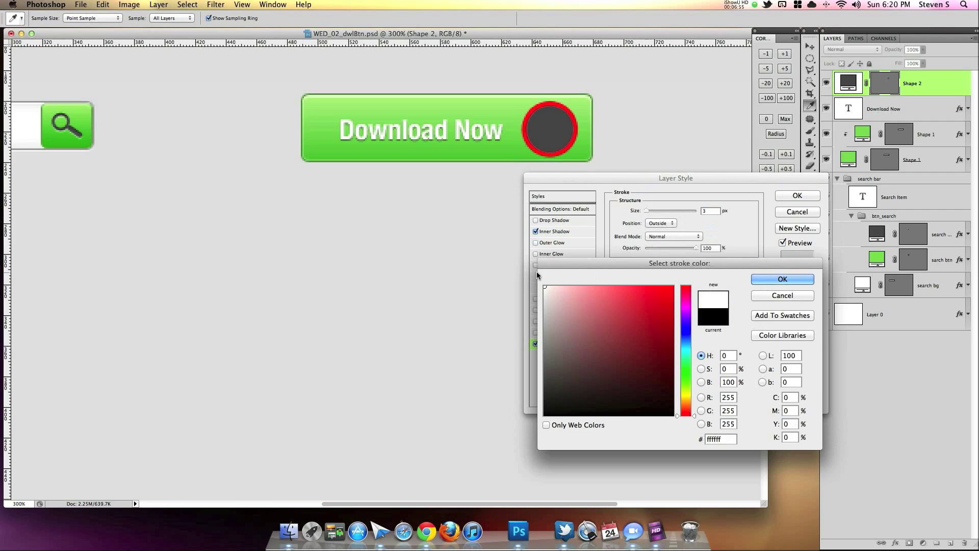
key(Return)
text(1)
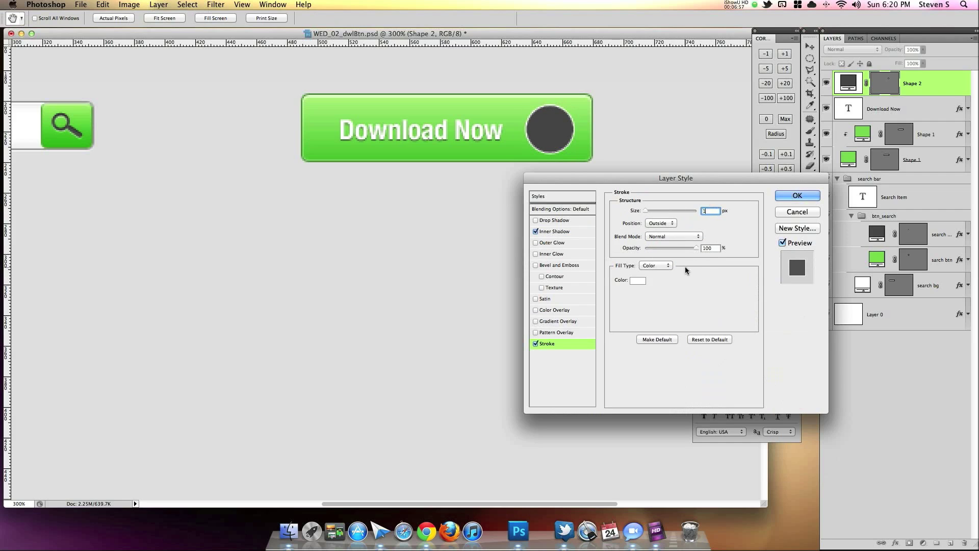
click(664, 224)
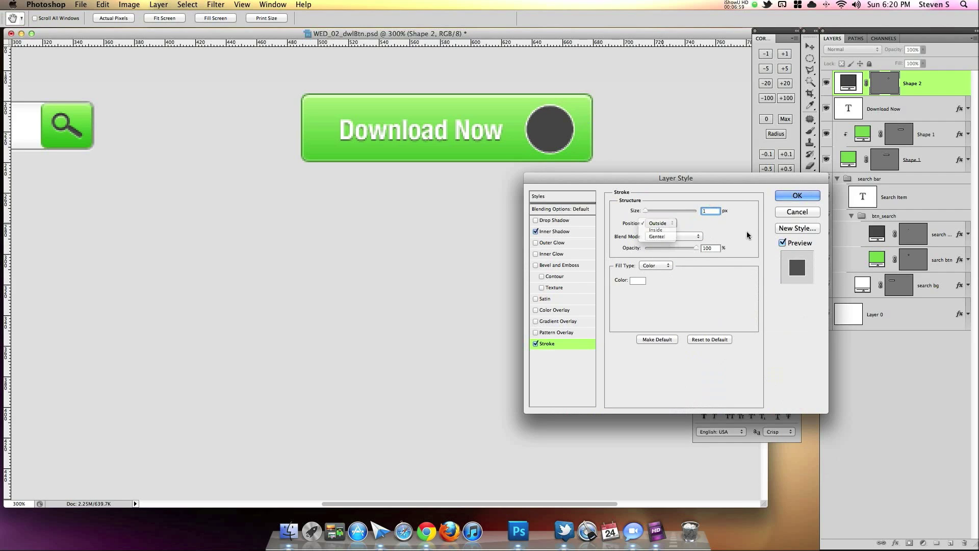
click(678, 236)
click(663, 338)
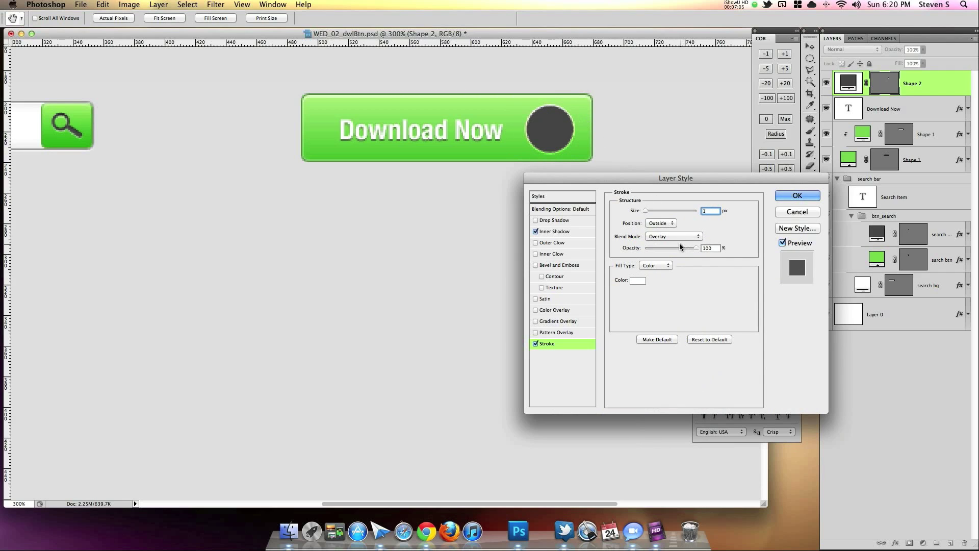
drag(680, 244, 656, 247)
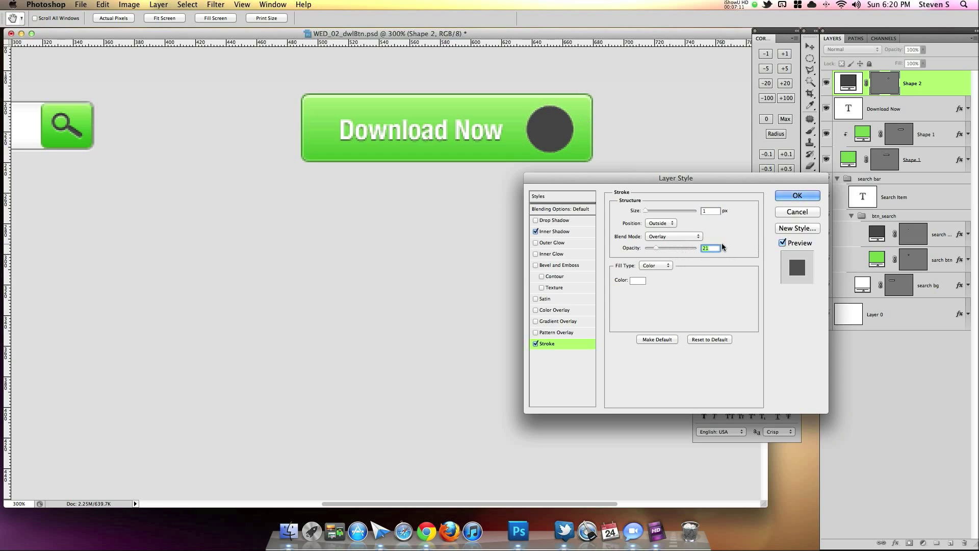
key(Up)
click(798, 196)
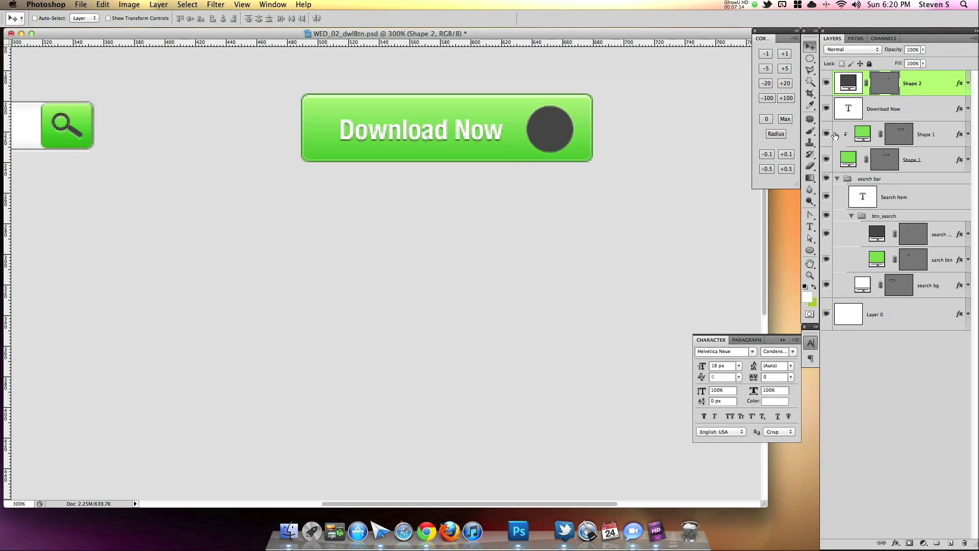
- Select the dark circle's Shape 2 layer and pick the arrow in the Custom Shape tool
click(944, 198)
key(super+1)
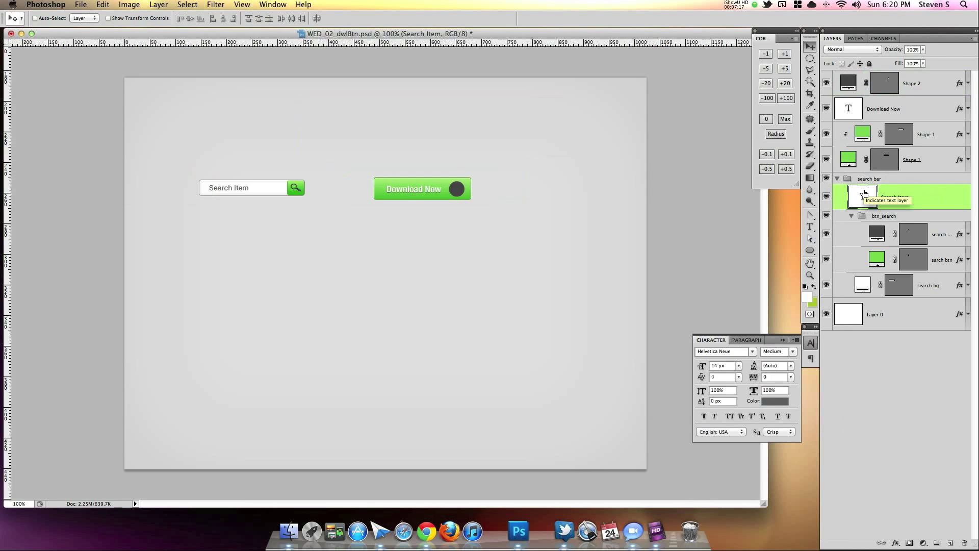
key(super+=)
key(super+=)
scroll(492, 308, up, 5)
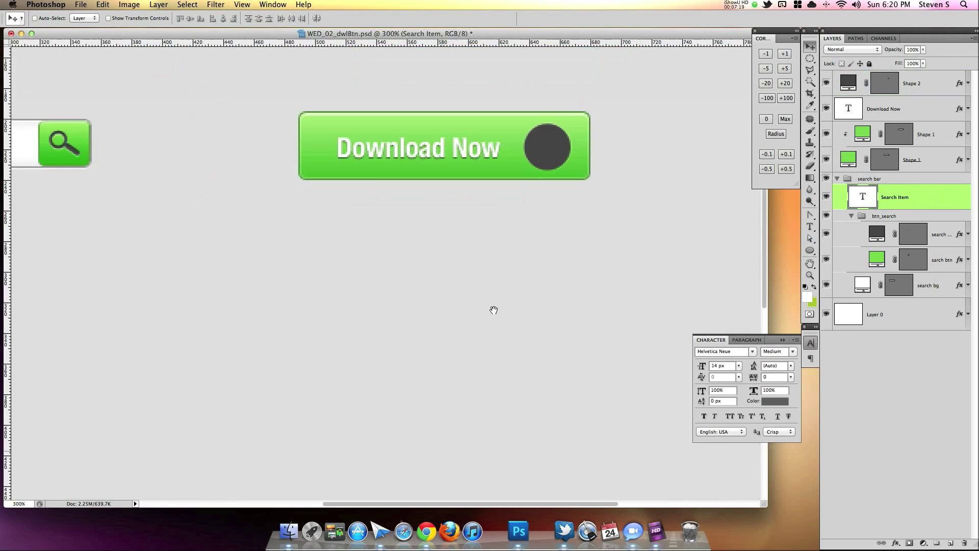
drag(467, 308, 469, 306)
click(887, 90)
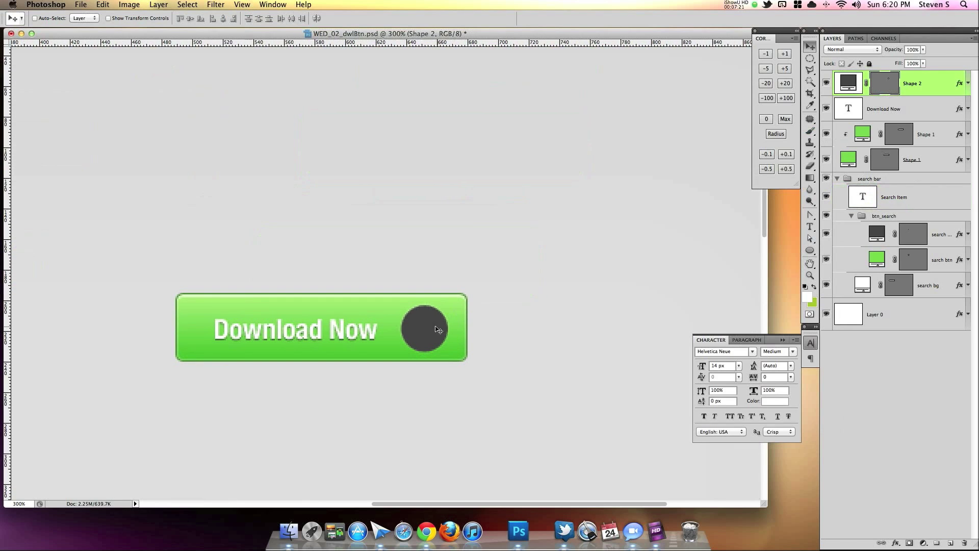
drag(809, 250, 842, 295)
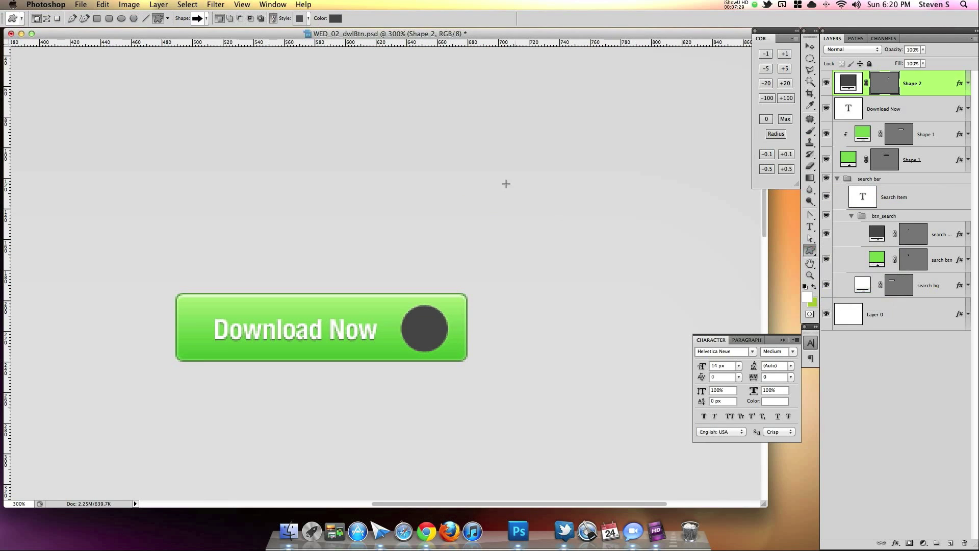
click(206, 19)
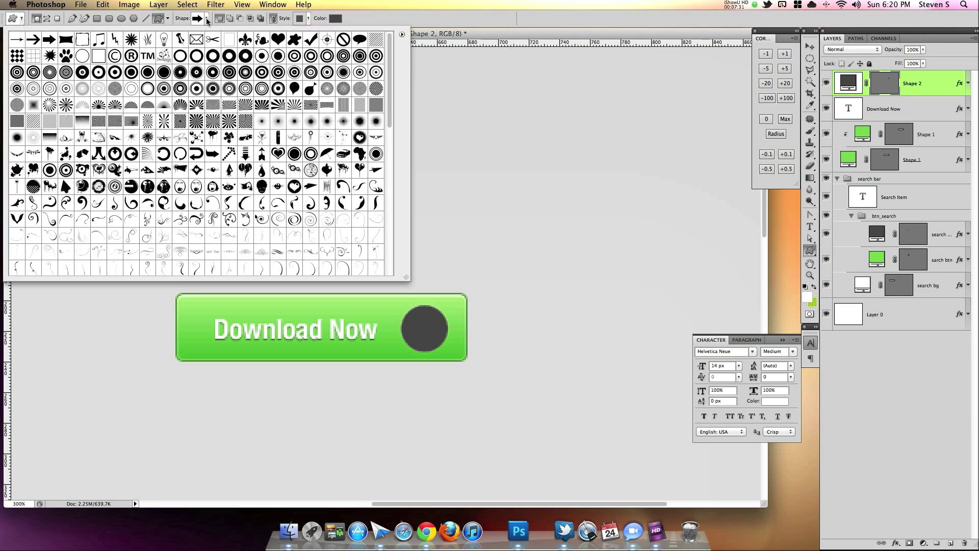
click(49, 40)
click(489, 26)
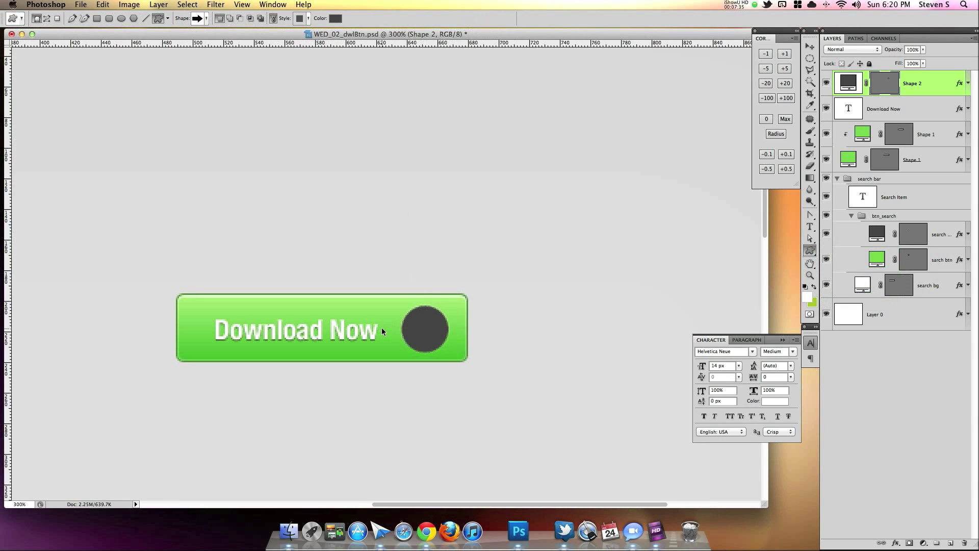
key(super+plus)
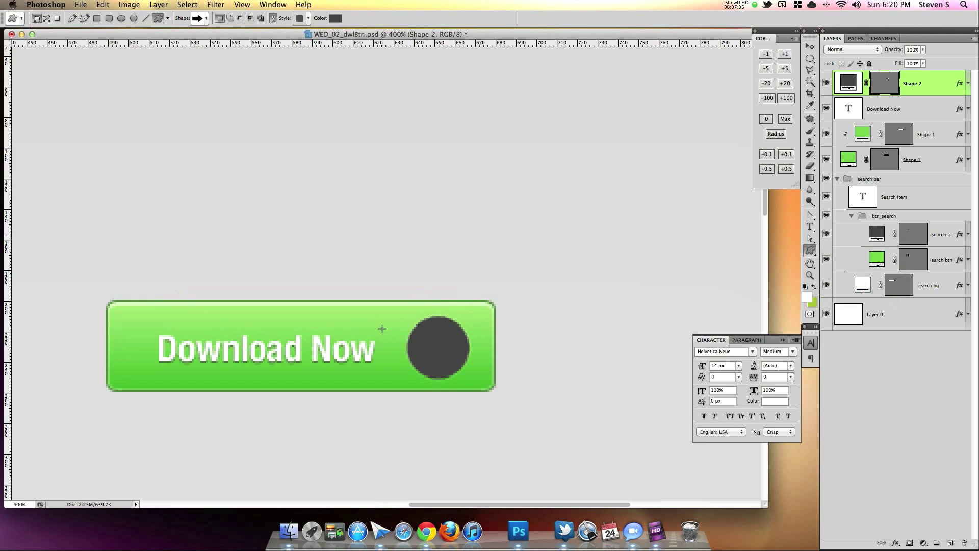
- Draw an arrow in Subtract mode over the circle and rotate it 90° to point down
click(240, 19)
drag(440, 346, 476, 394)
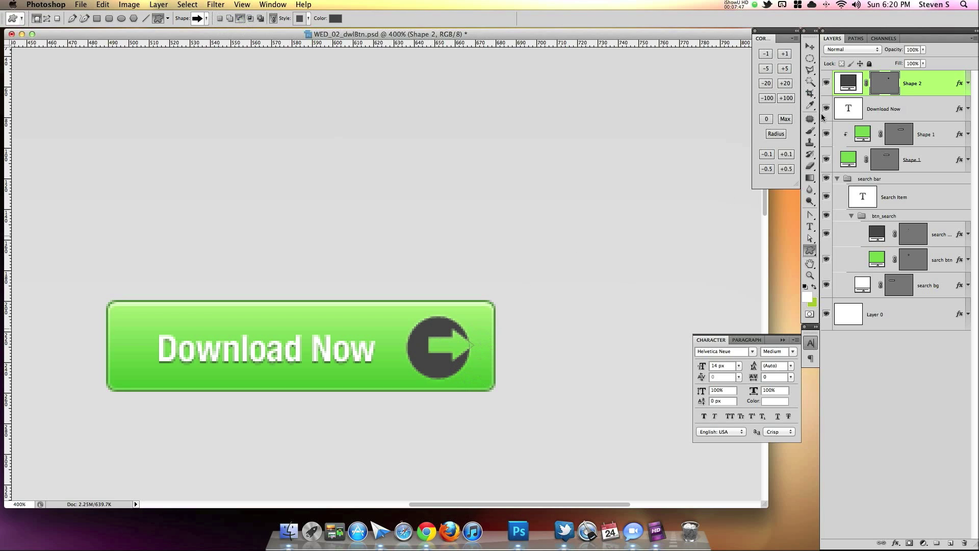
drag(809, 238, 855, 239)
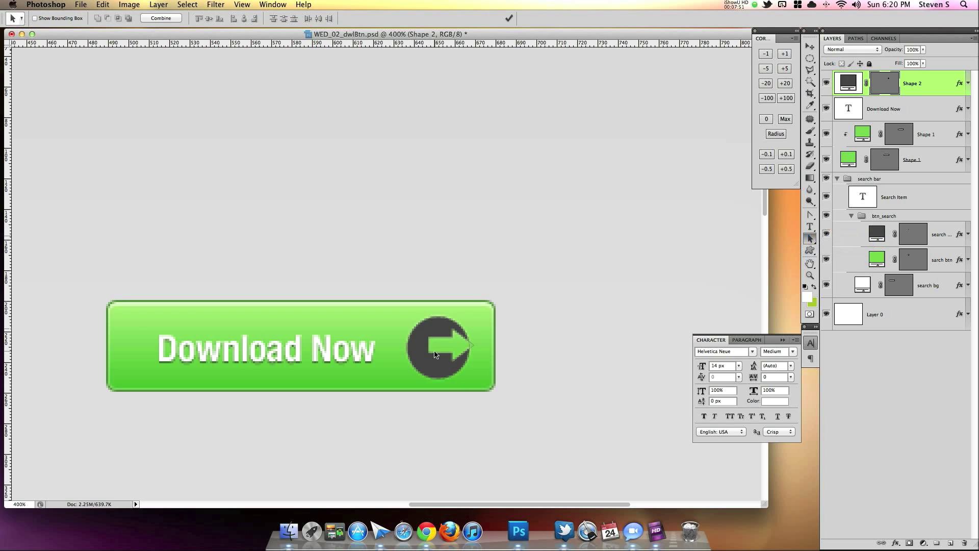
click(445, 342)
key(ctrl+t)
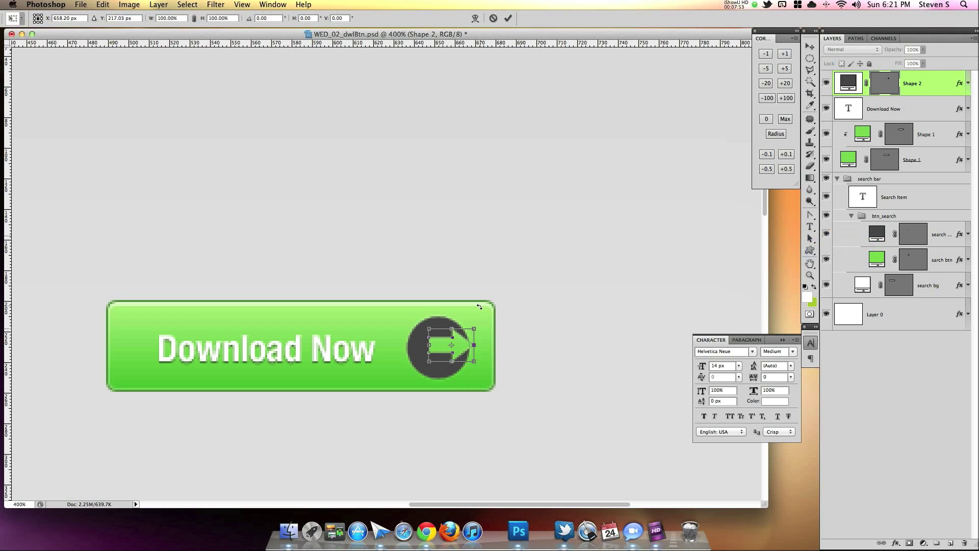
drag(479, 306, 438, 366)
click(508, 19)
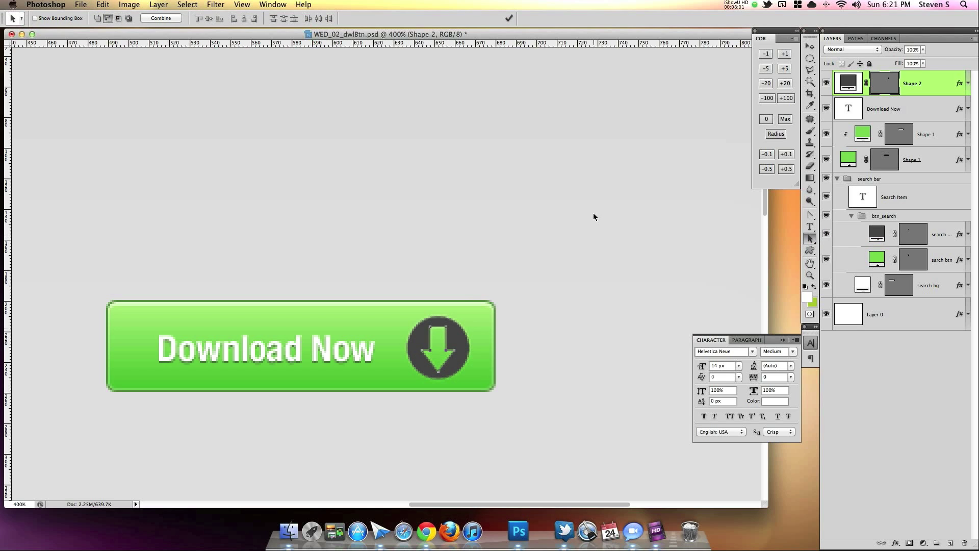
- Scale the arrow cut-out down to about 87% and commit the transform
click(934, 164)
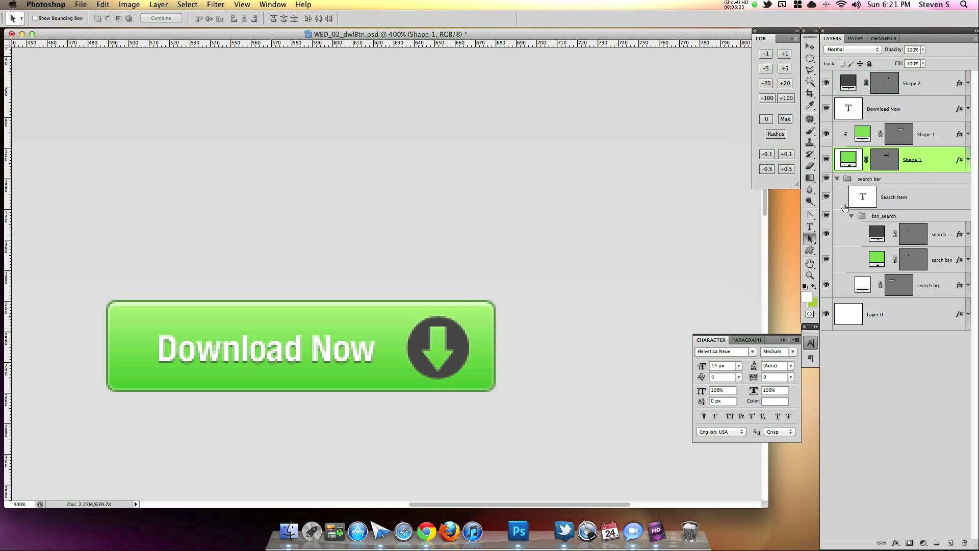
key(super+minus)
key(super+minus)
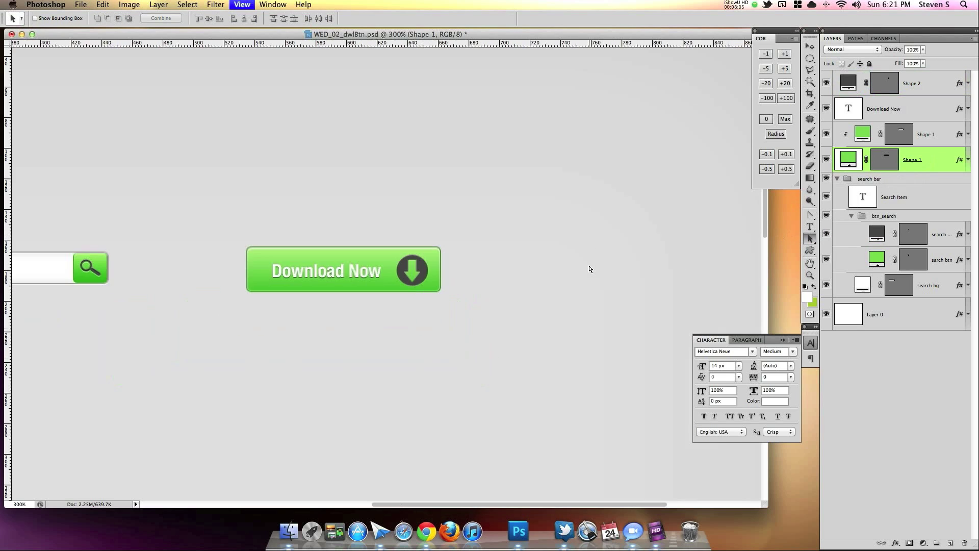
key(super+plus)
key(super+plus)
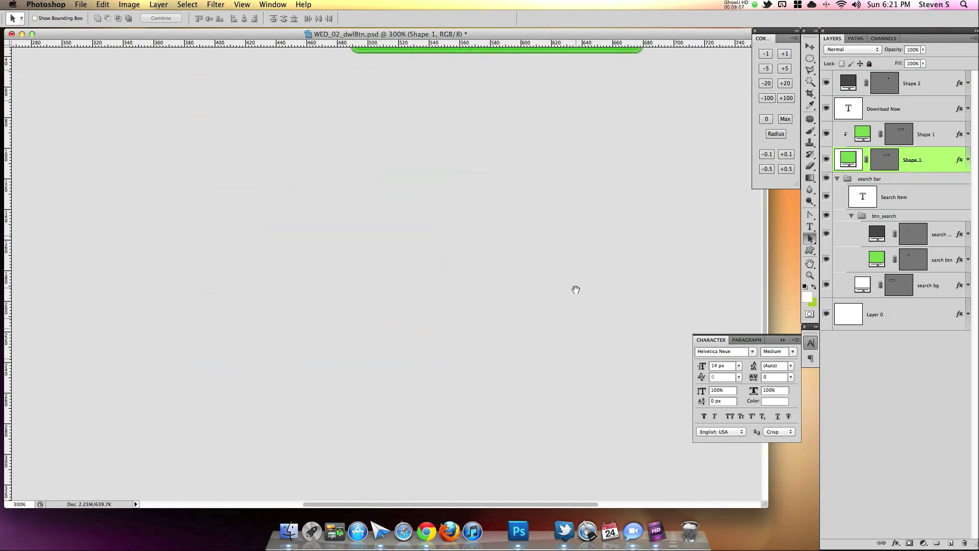
drag(575, 288, 484, 444)
click(506, 176)
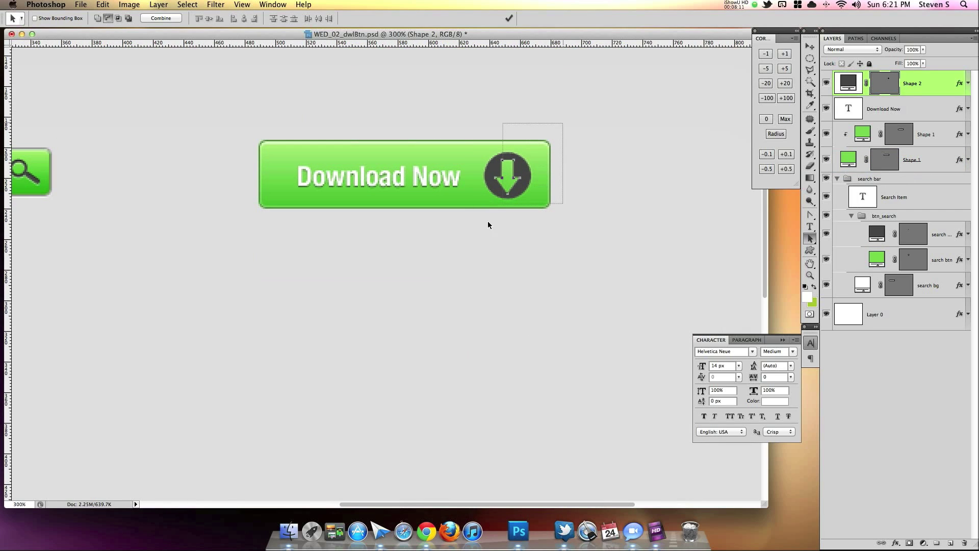
key(super+t)
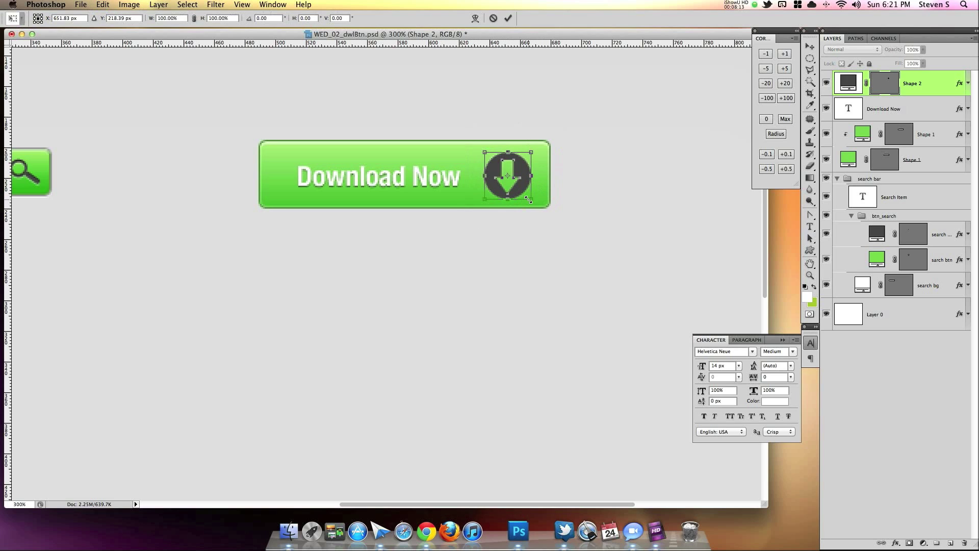
drag(529, 200, 525, 196)
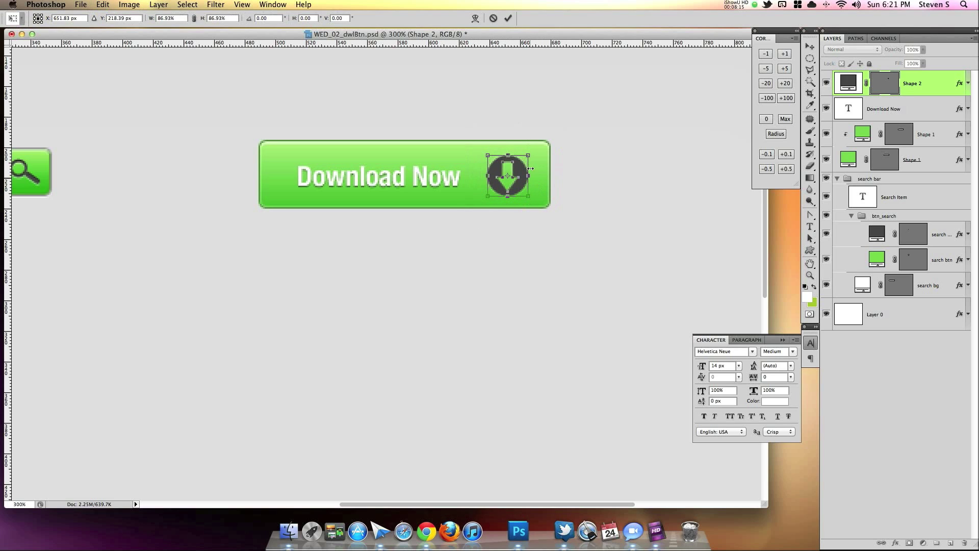
click(508, 19)
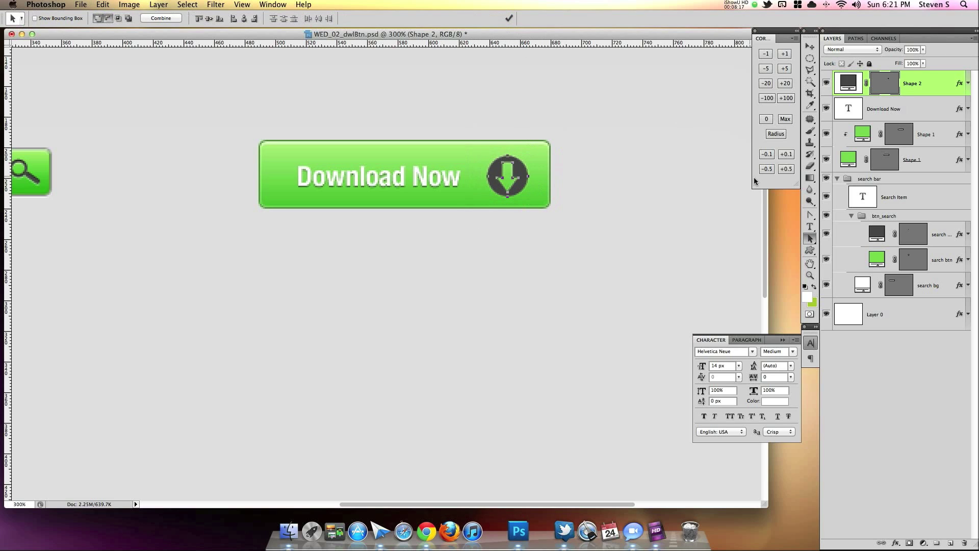
click(931, 113)
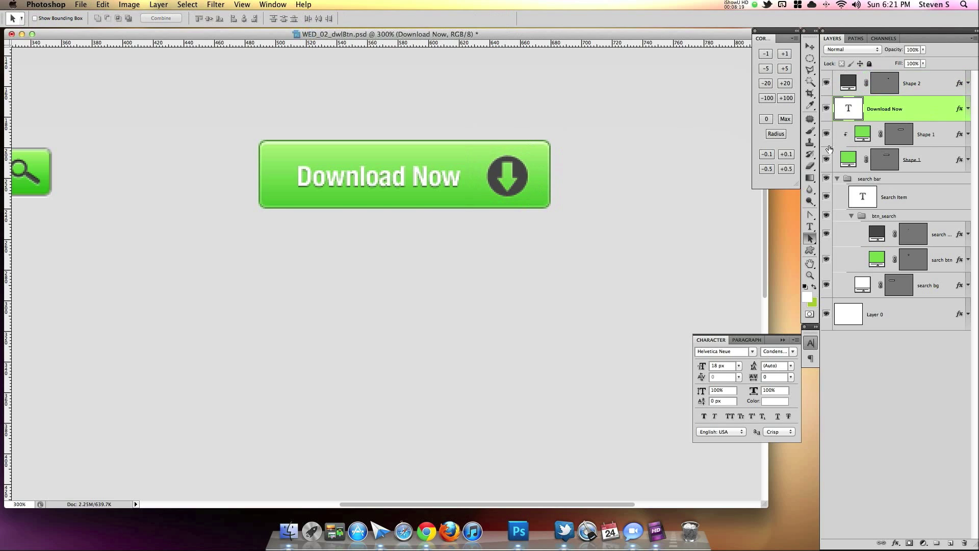
key(super+minus)
key(super+minus)
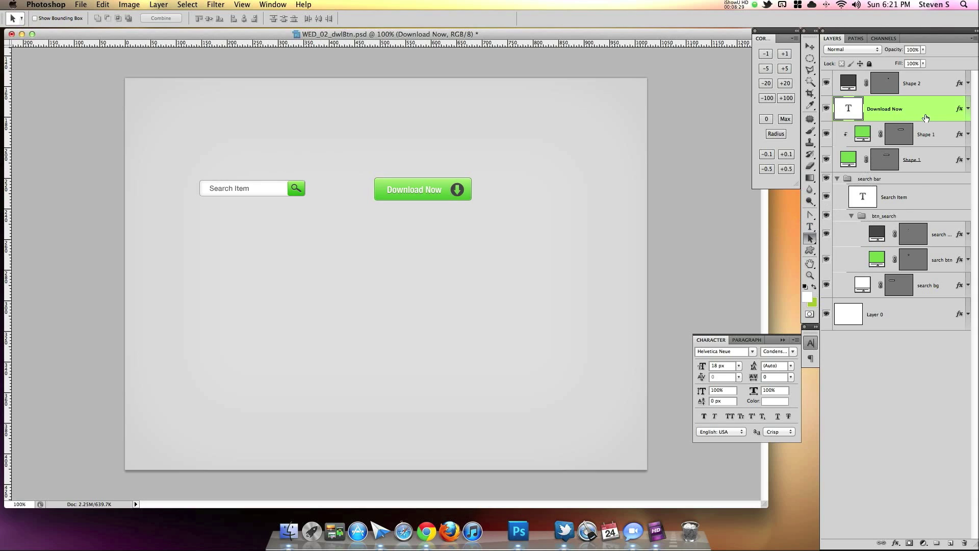
- Set the Download Now font size to 19 px
click(810, 227)
click(203, 18)
text(19)
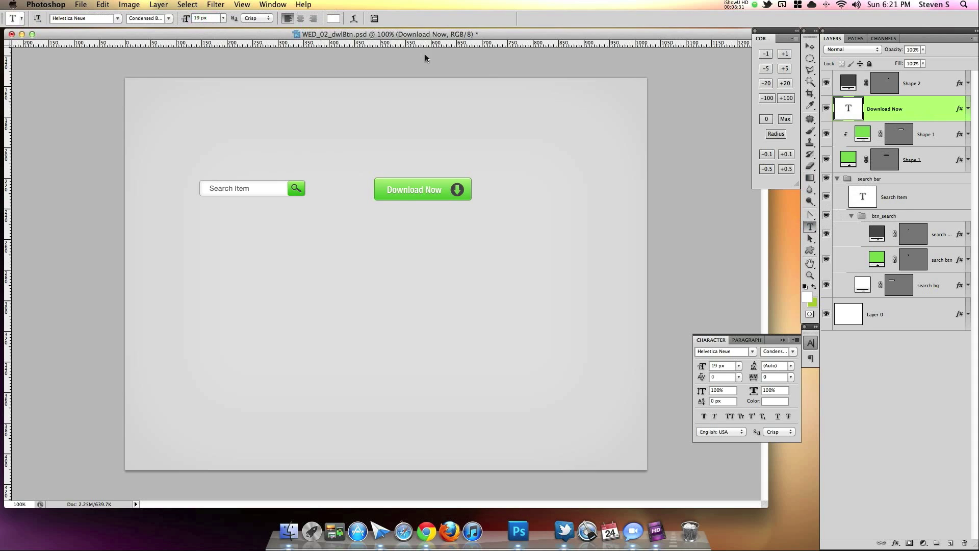
key(Return)
- Nudge the Download Now text slightly left on the button with the arrow keys
click(810, 46)
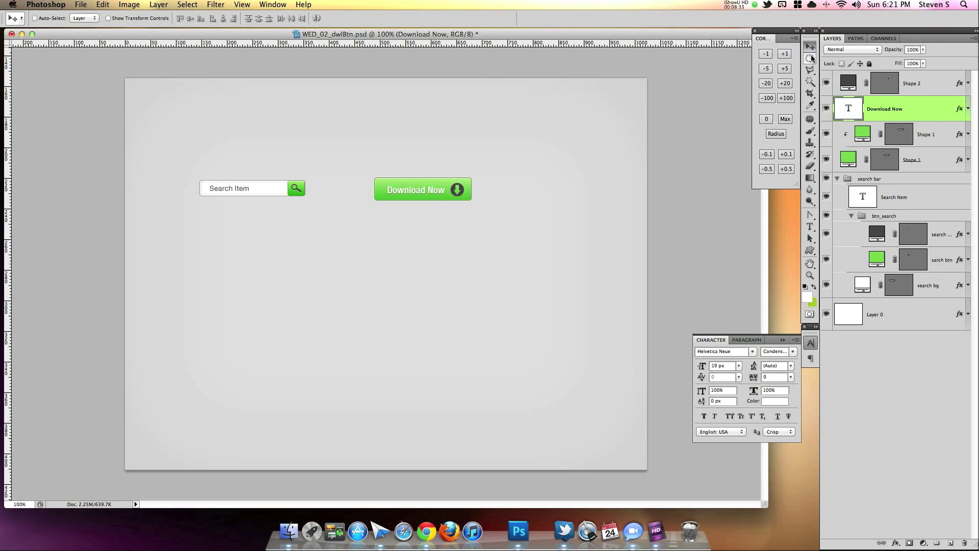
key(Left)
key(Left)
key(Left)
key(Up)
key(Up)
key(Left)
key(Left)
key(Left)
key(Down)
key(Right)
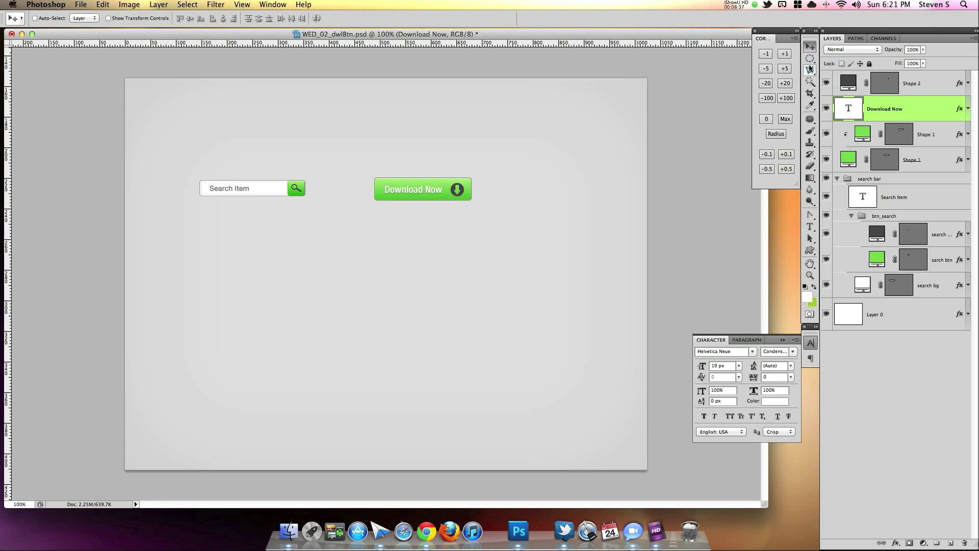
- Rename the button's shape layers to btn bg, color and arrow
double_click(918, 158)
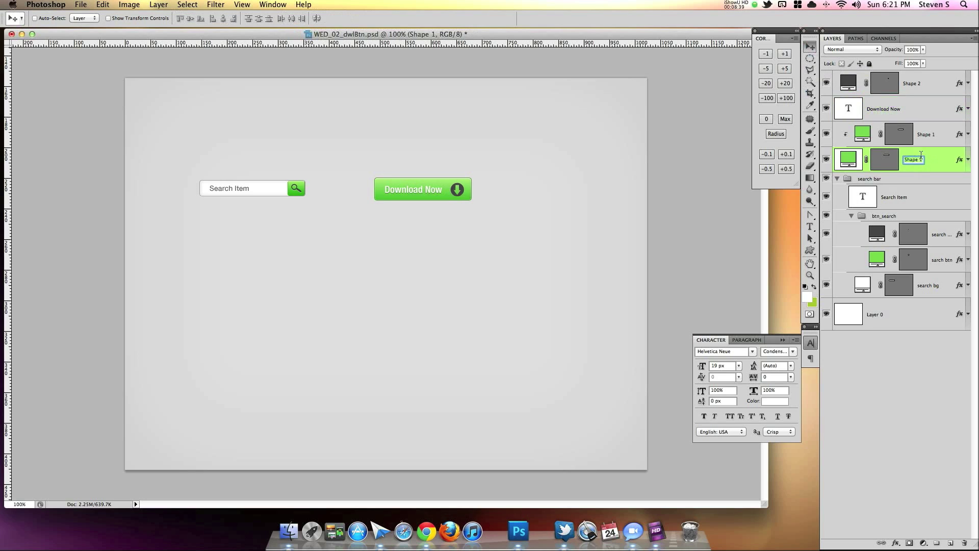
text(btn bg)
double_click(925, 135)
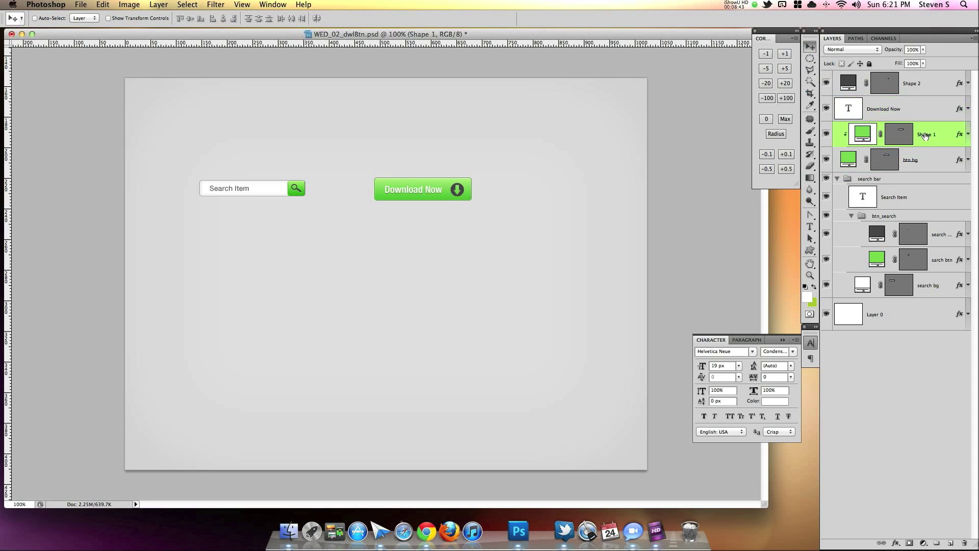
text(color)
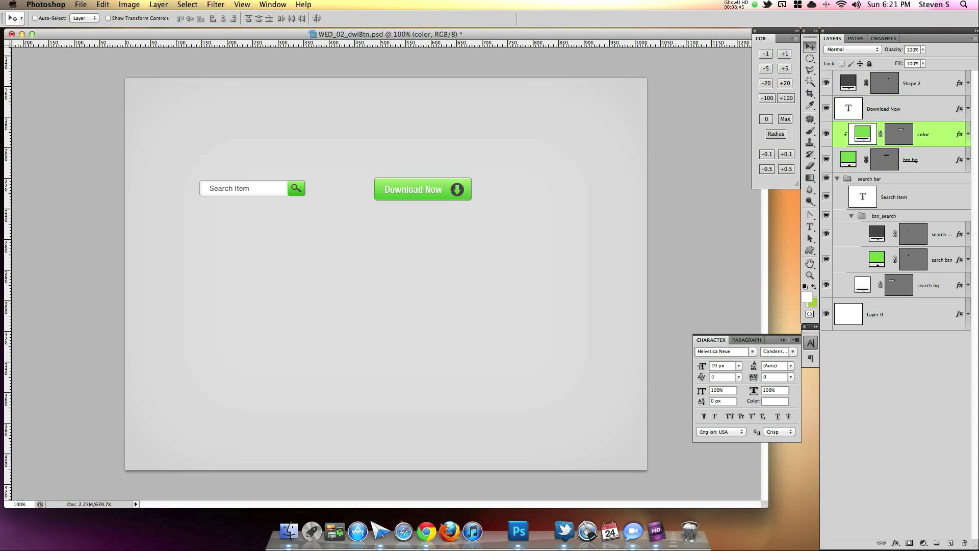
double_click(907, 81)
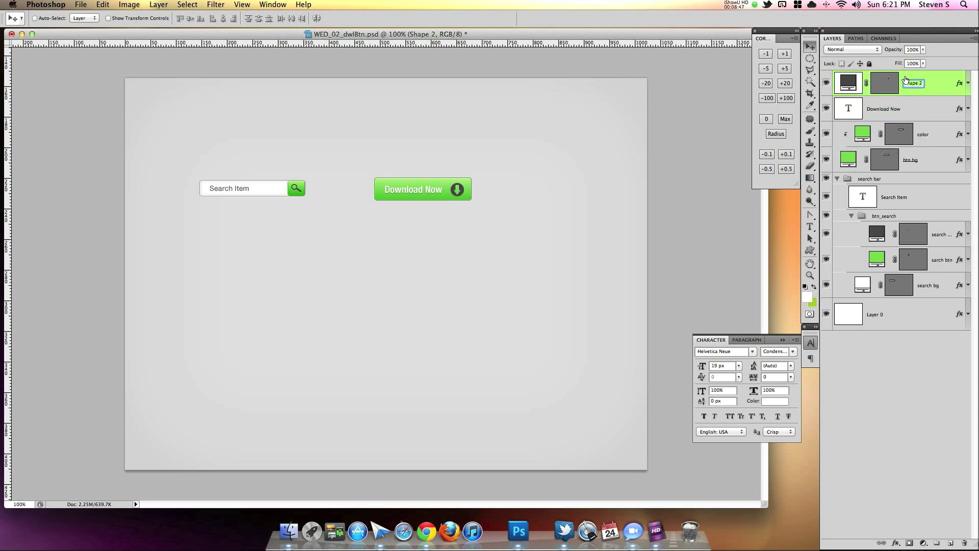
text(arrow)
key(Return)
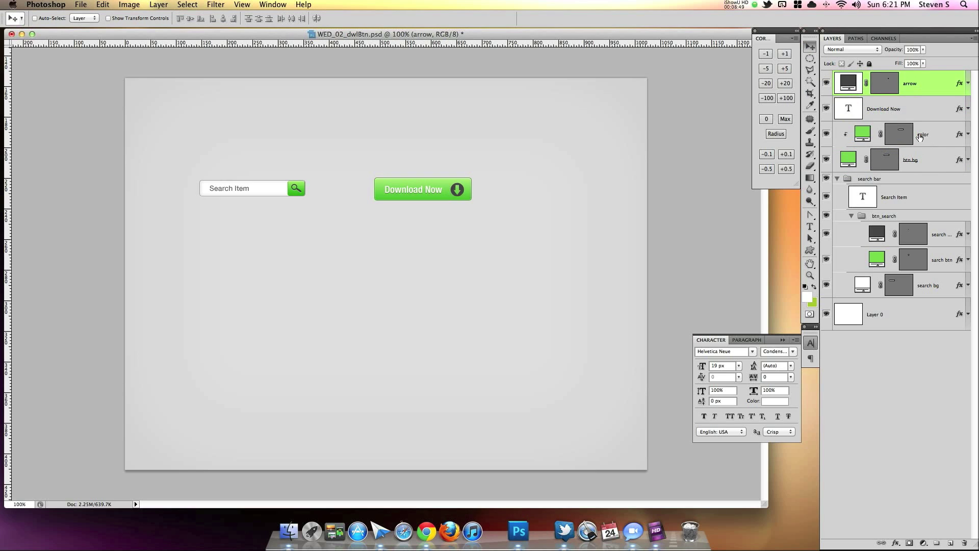
- Move the Download Now text layer to the top and group all four layers as 'btn download'
drag(923, 113, 924, 74)
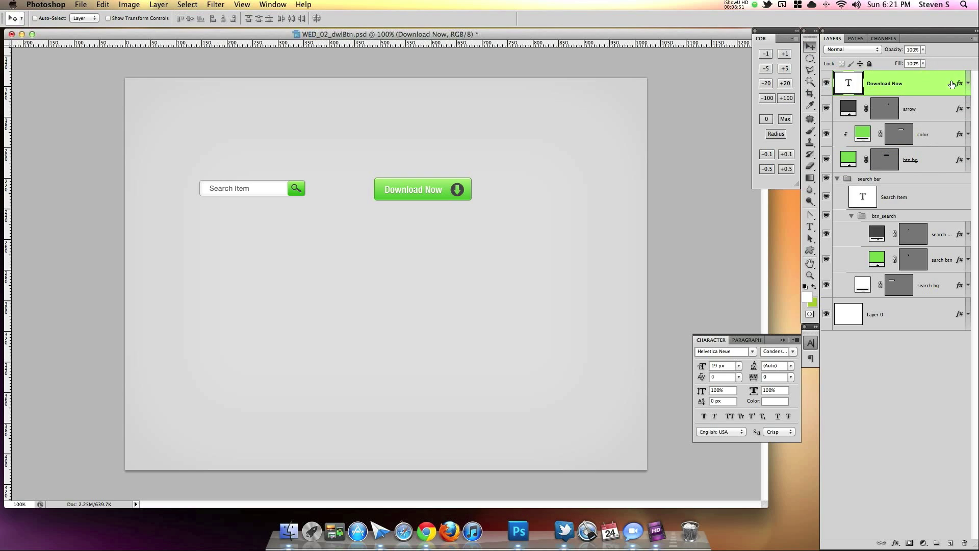
shift+click(934, 166)
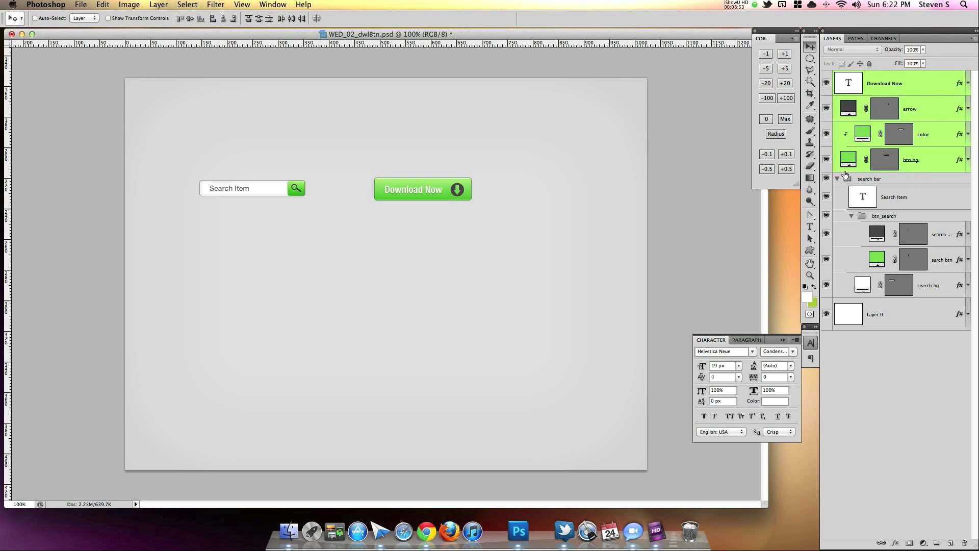
click(836, 178)
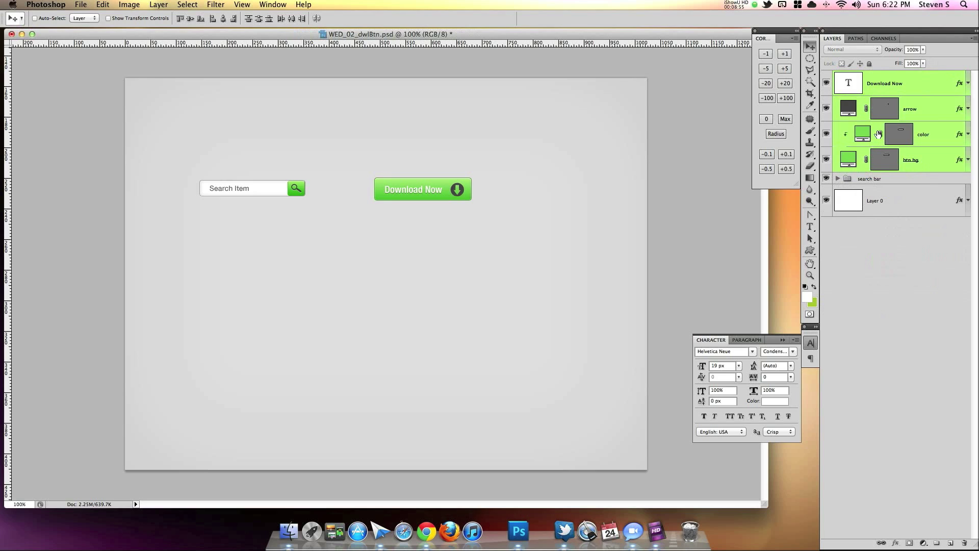
key(super+g)
double_click(873, 76)
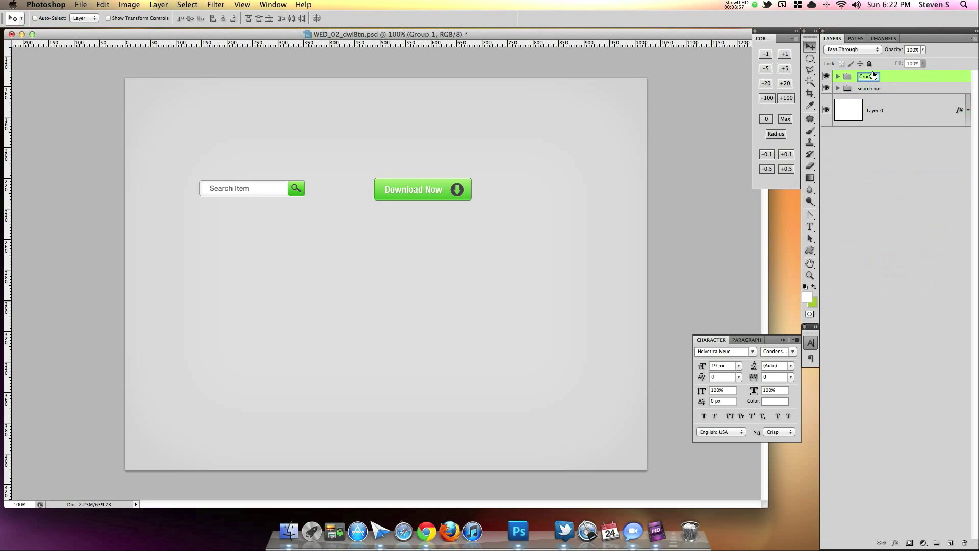
text(btn download\)
key(Return)
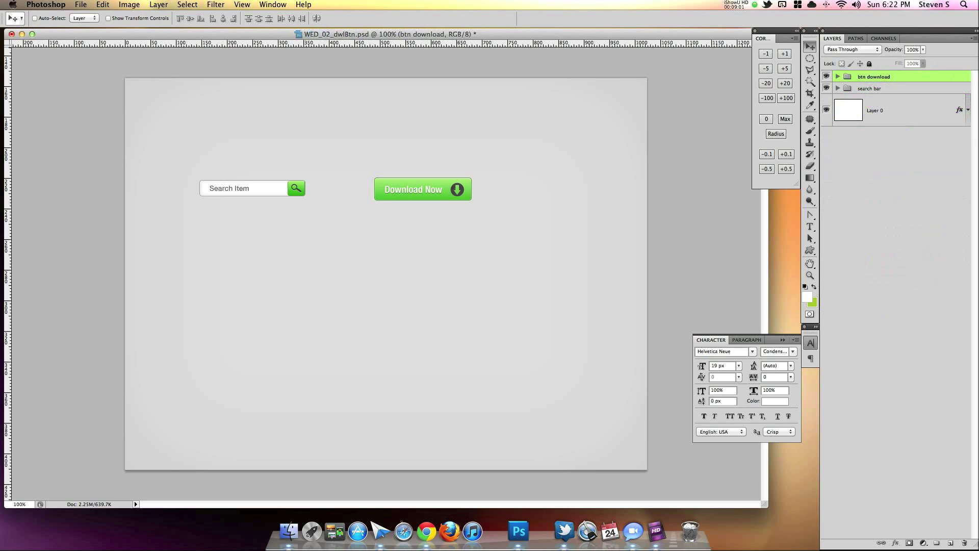